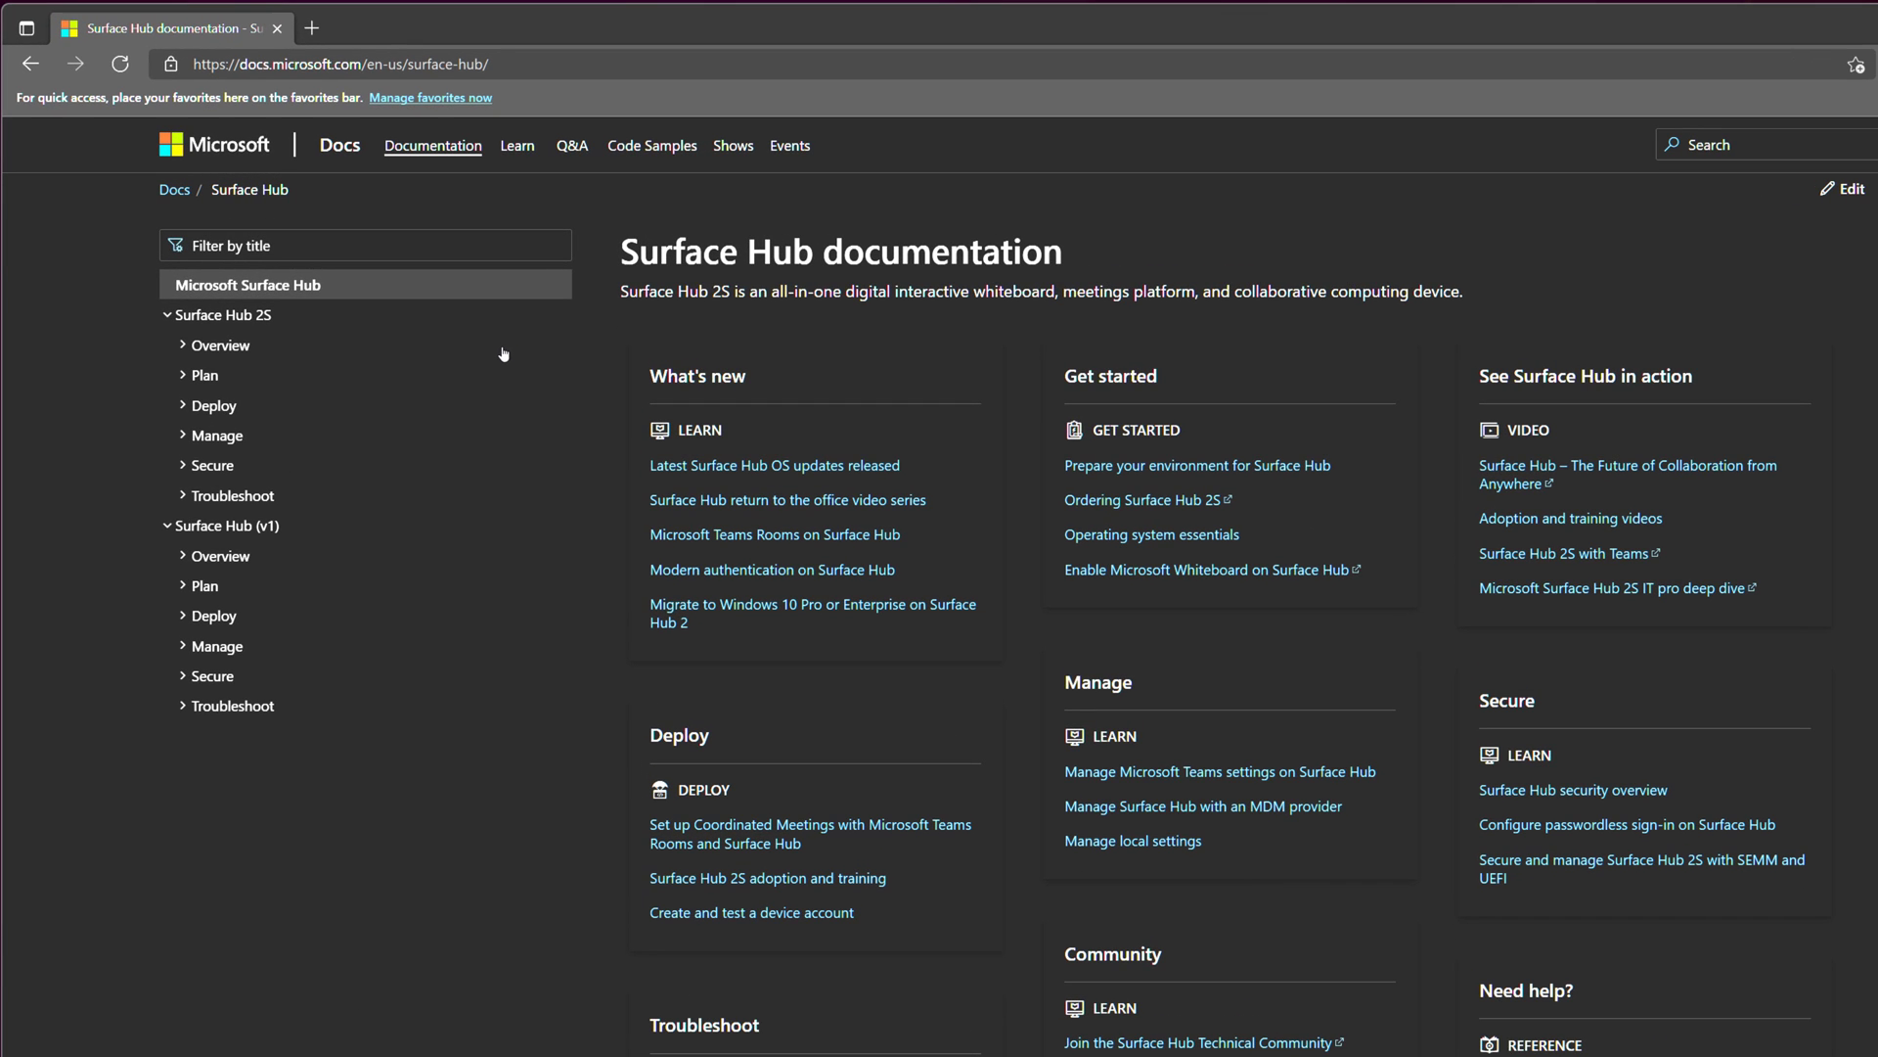
Expand Surface Hub 2S Overview and open the 'What's new in Windows 10 Team 2020 Update' article.
{"action": "left_click", "coordinate": [183, 346]}
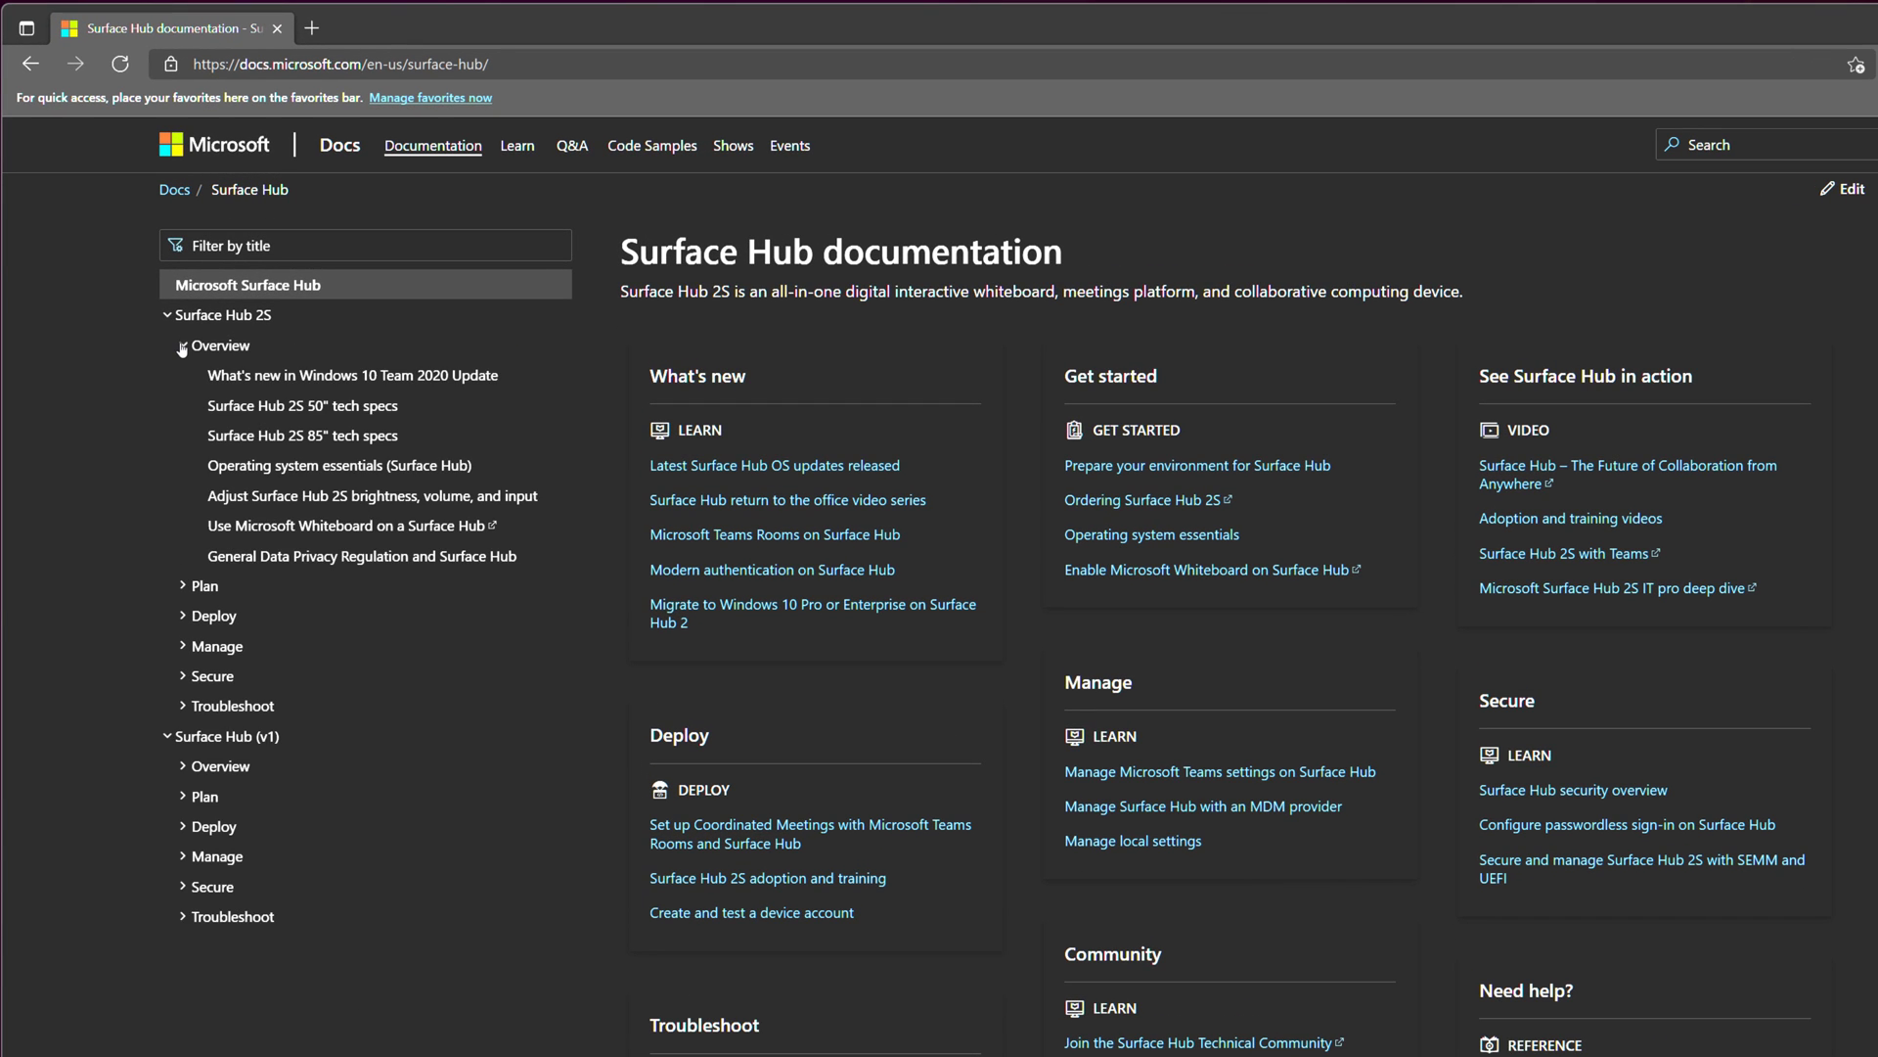
{"action": "left_click", "coordinate": [345, 378]}
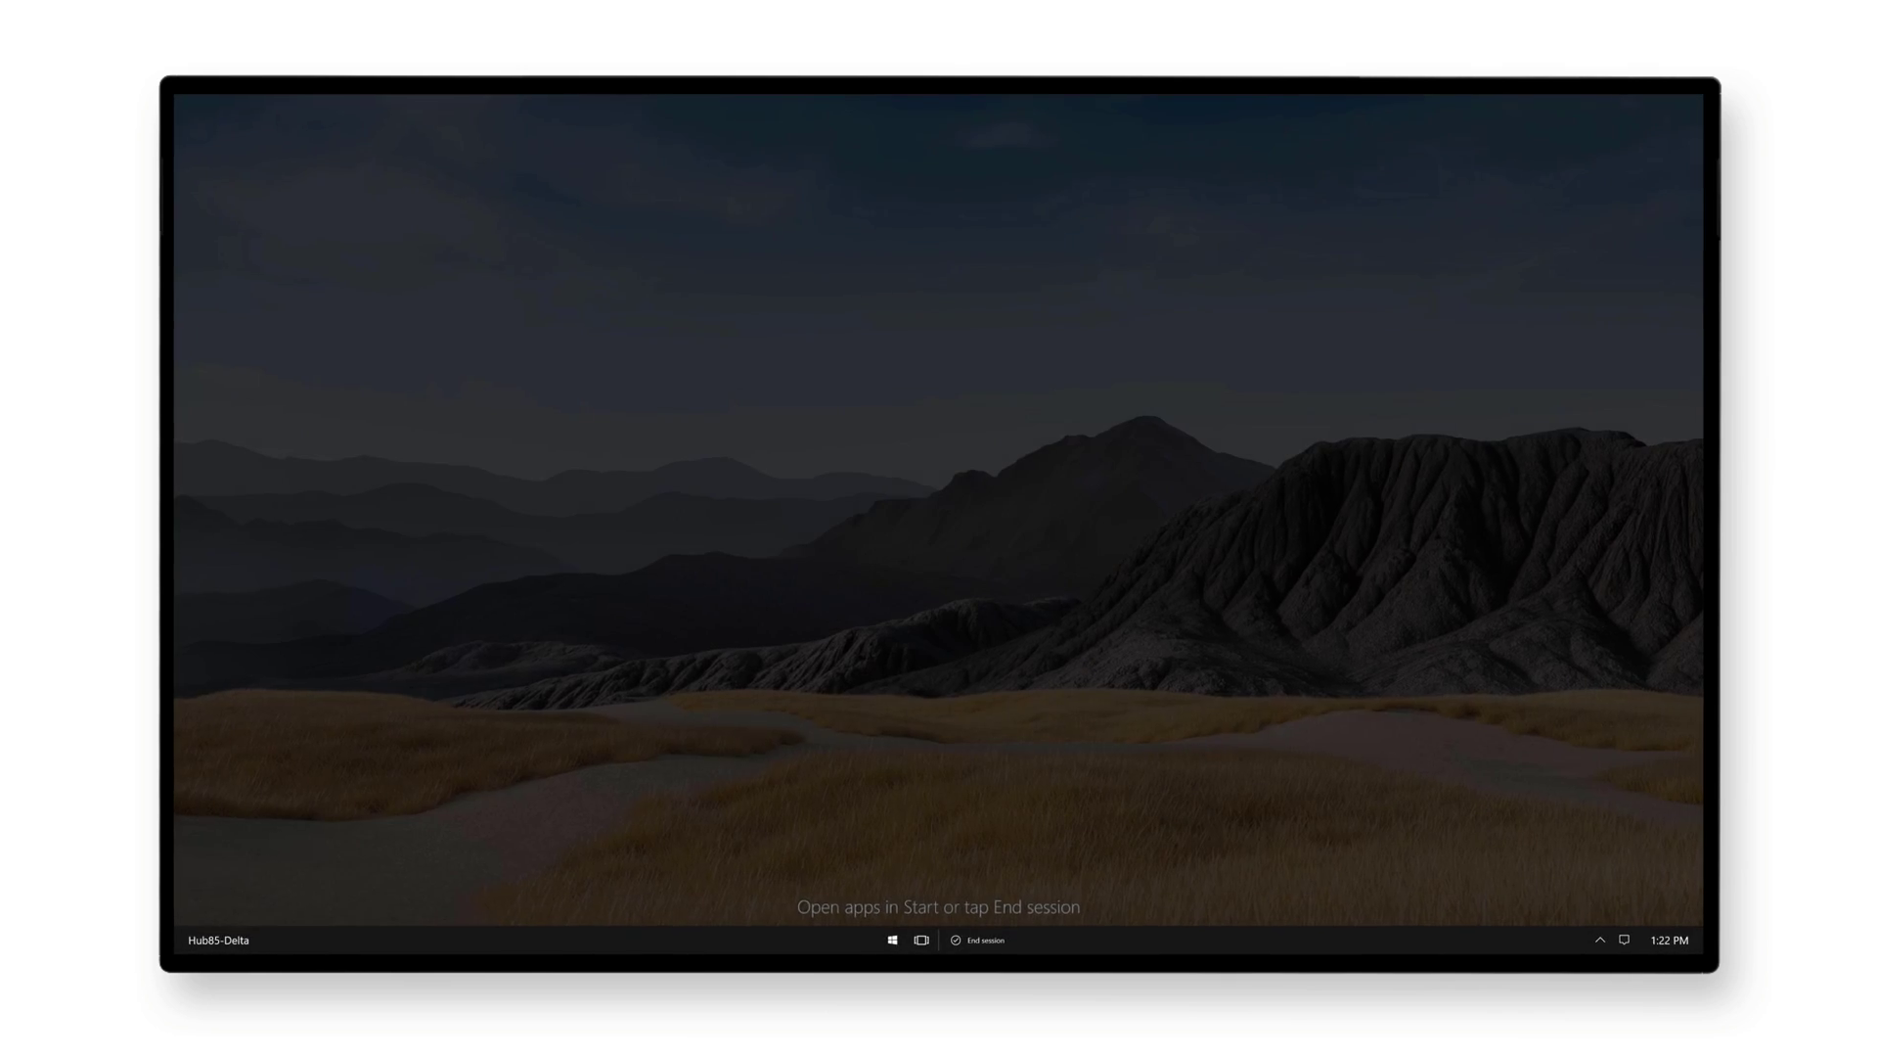
From All apps, launch Settings and go to the Surface Hub Accounts page.
{"action": "left_click", "coordinate": [942, 936]}
{"action": "left_click", "coordinate": [852, 371]}
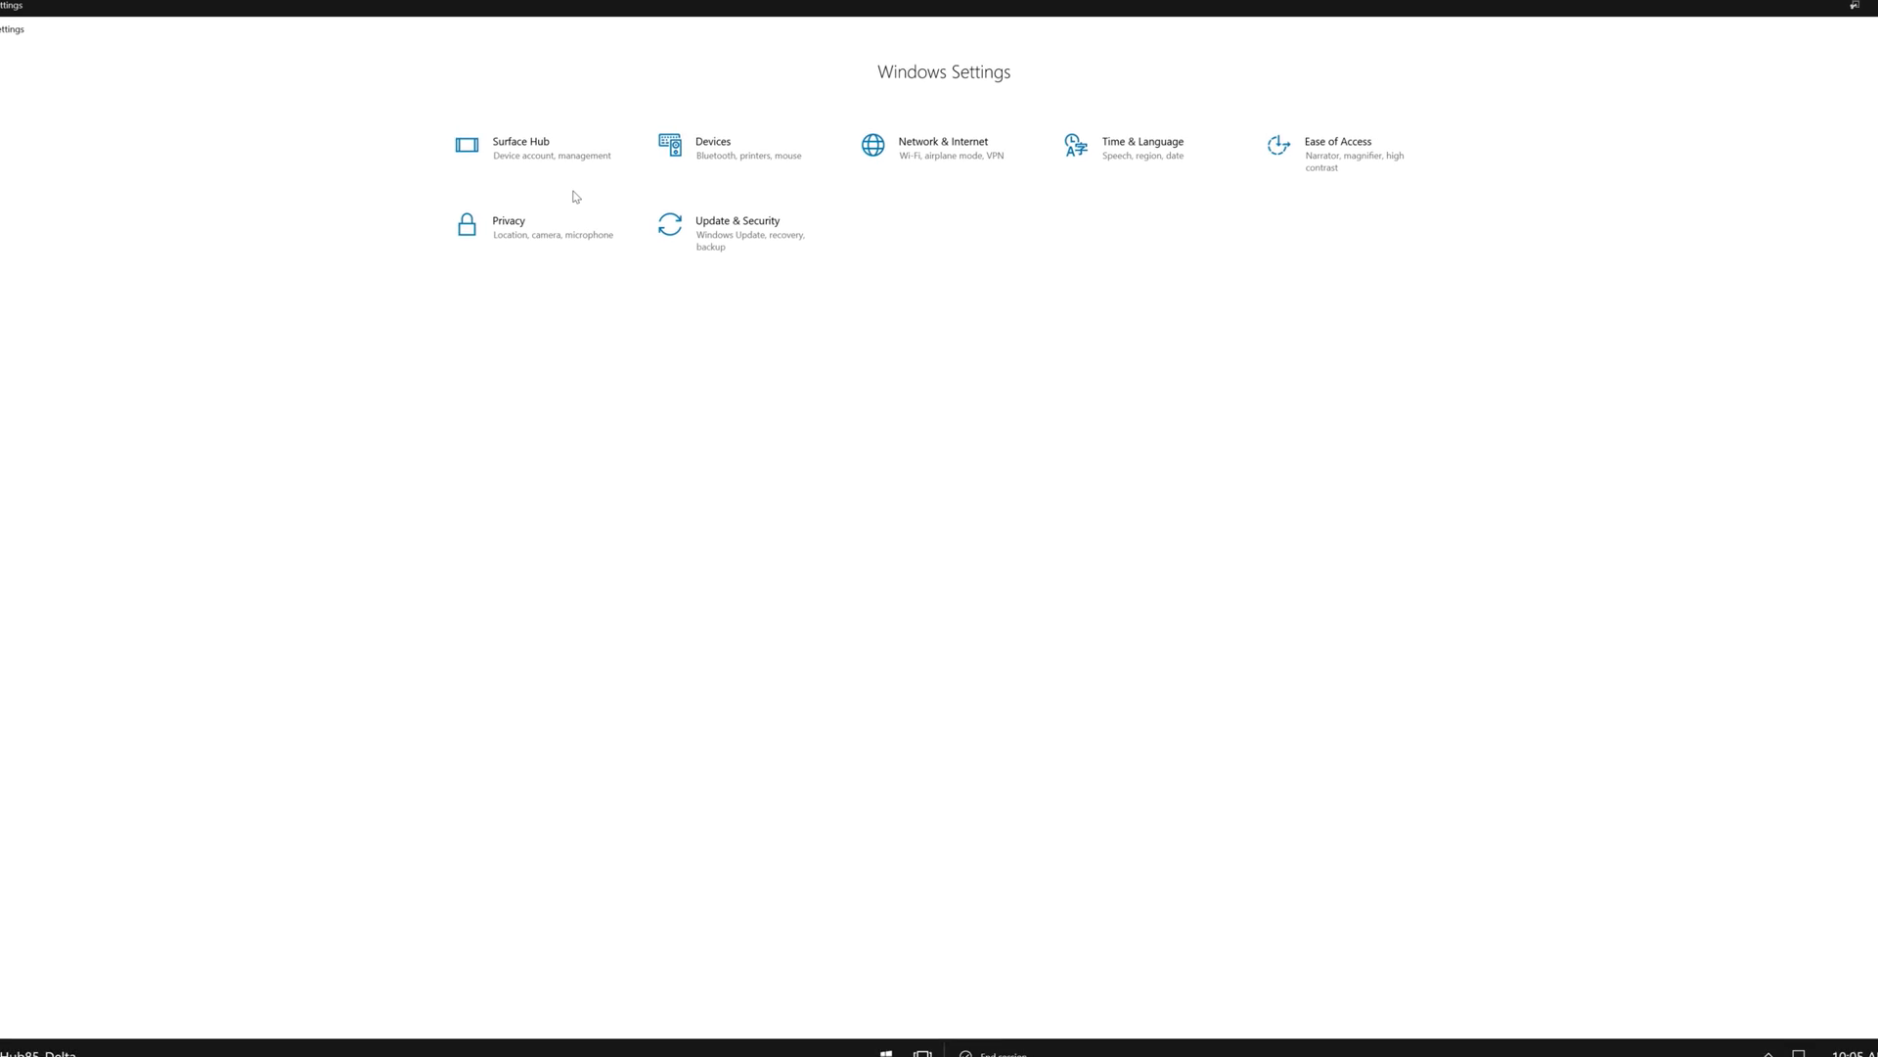
{"action": "left_click", "coordinate": [576, 176]}
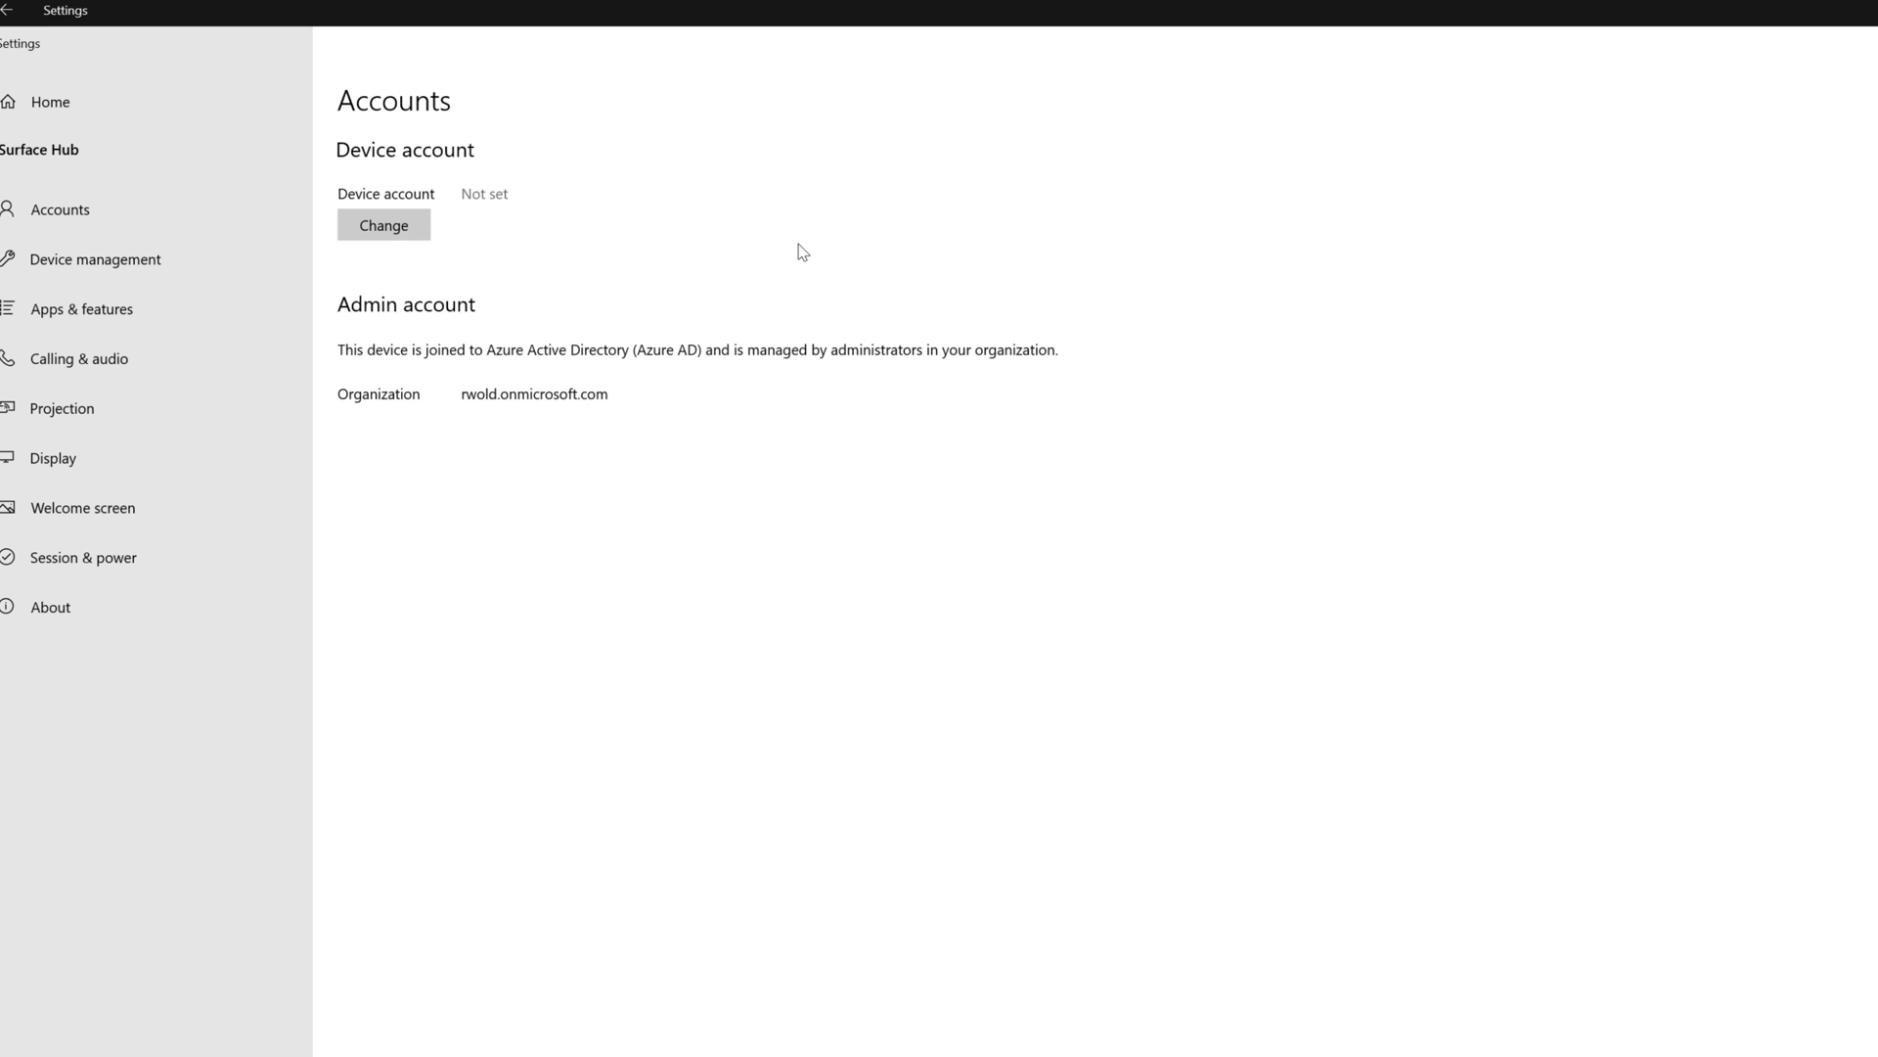
Enter the device account's e-mail and password, accept the Exchange server and SIP details, and finish.
{"action": "left_click", "coordinate": [411, 228]}
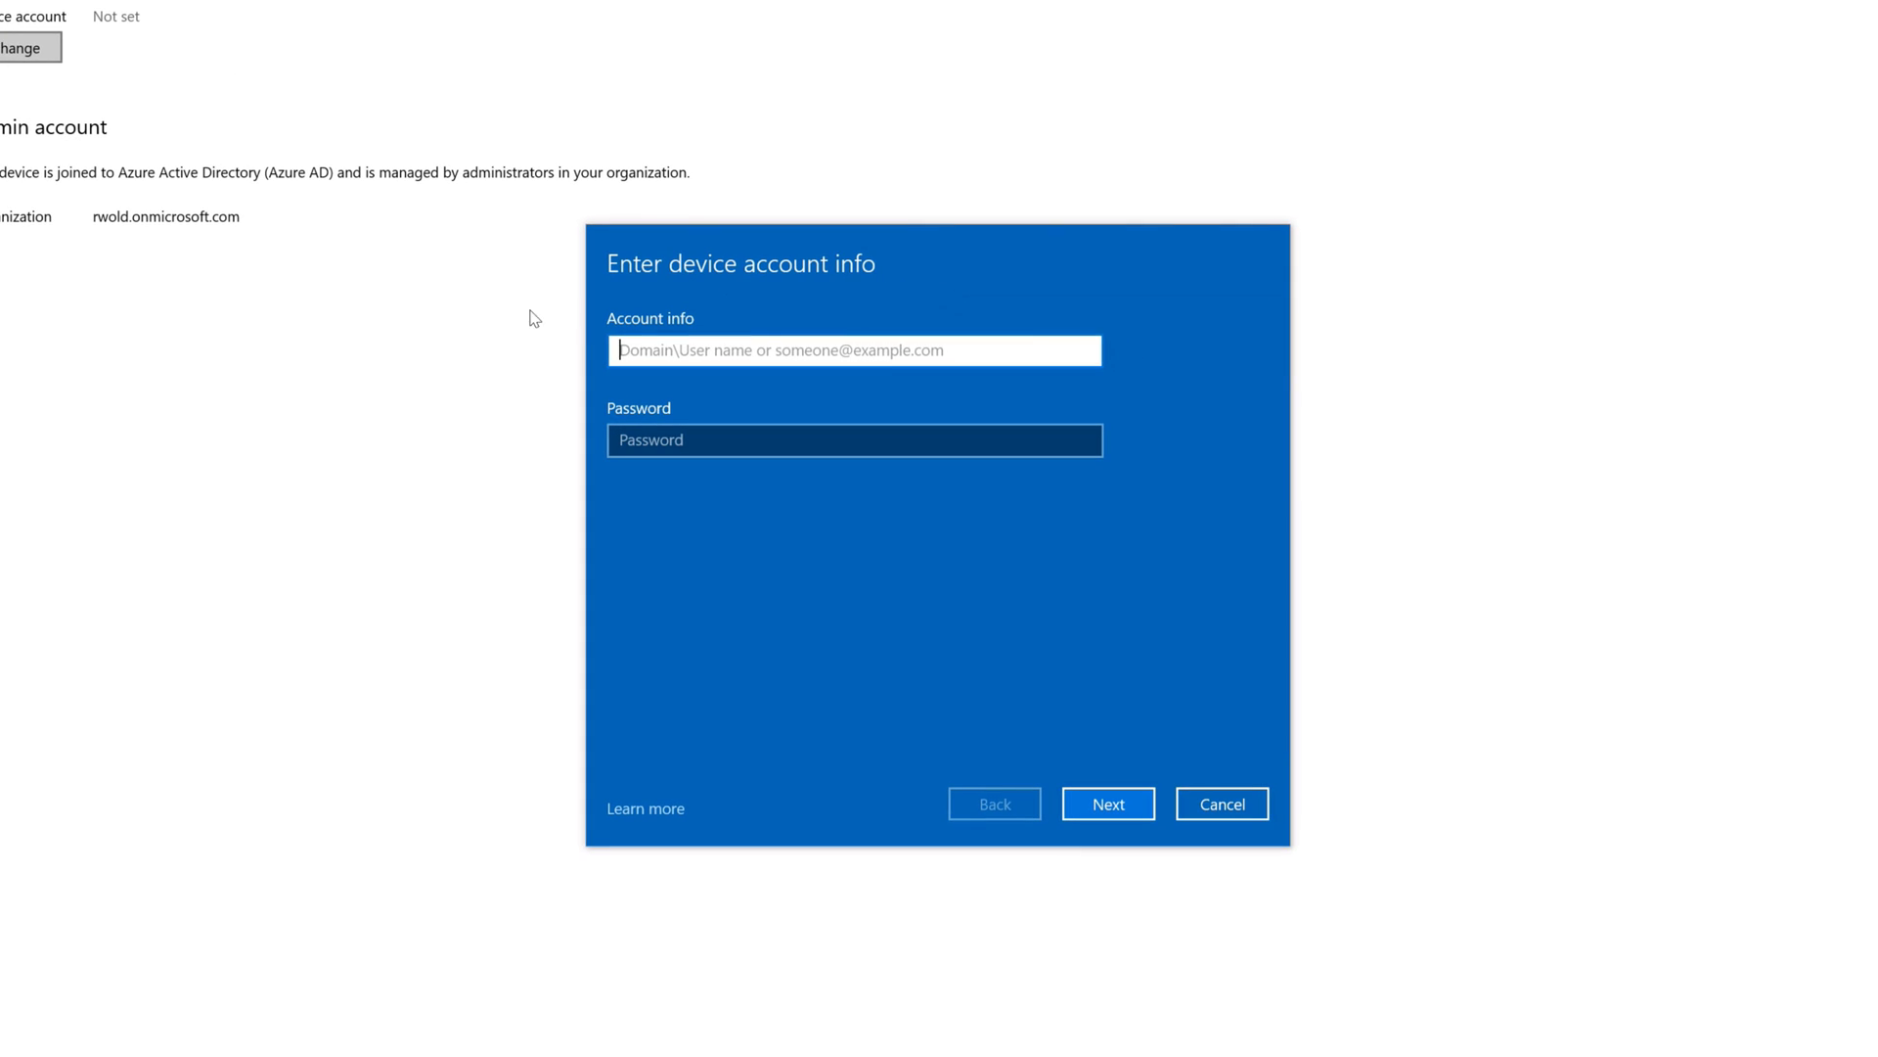
{"action": "key", "text": "Tab"}
{"action": "type", "text": "********"}
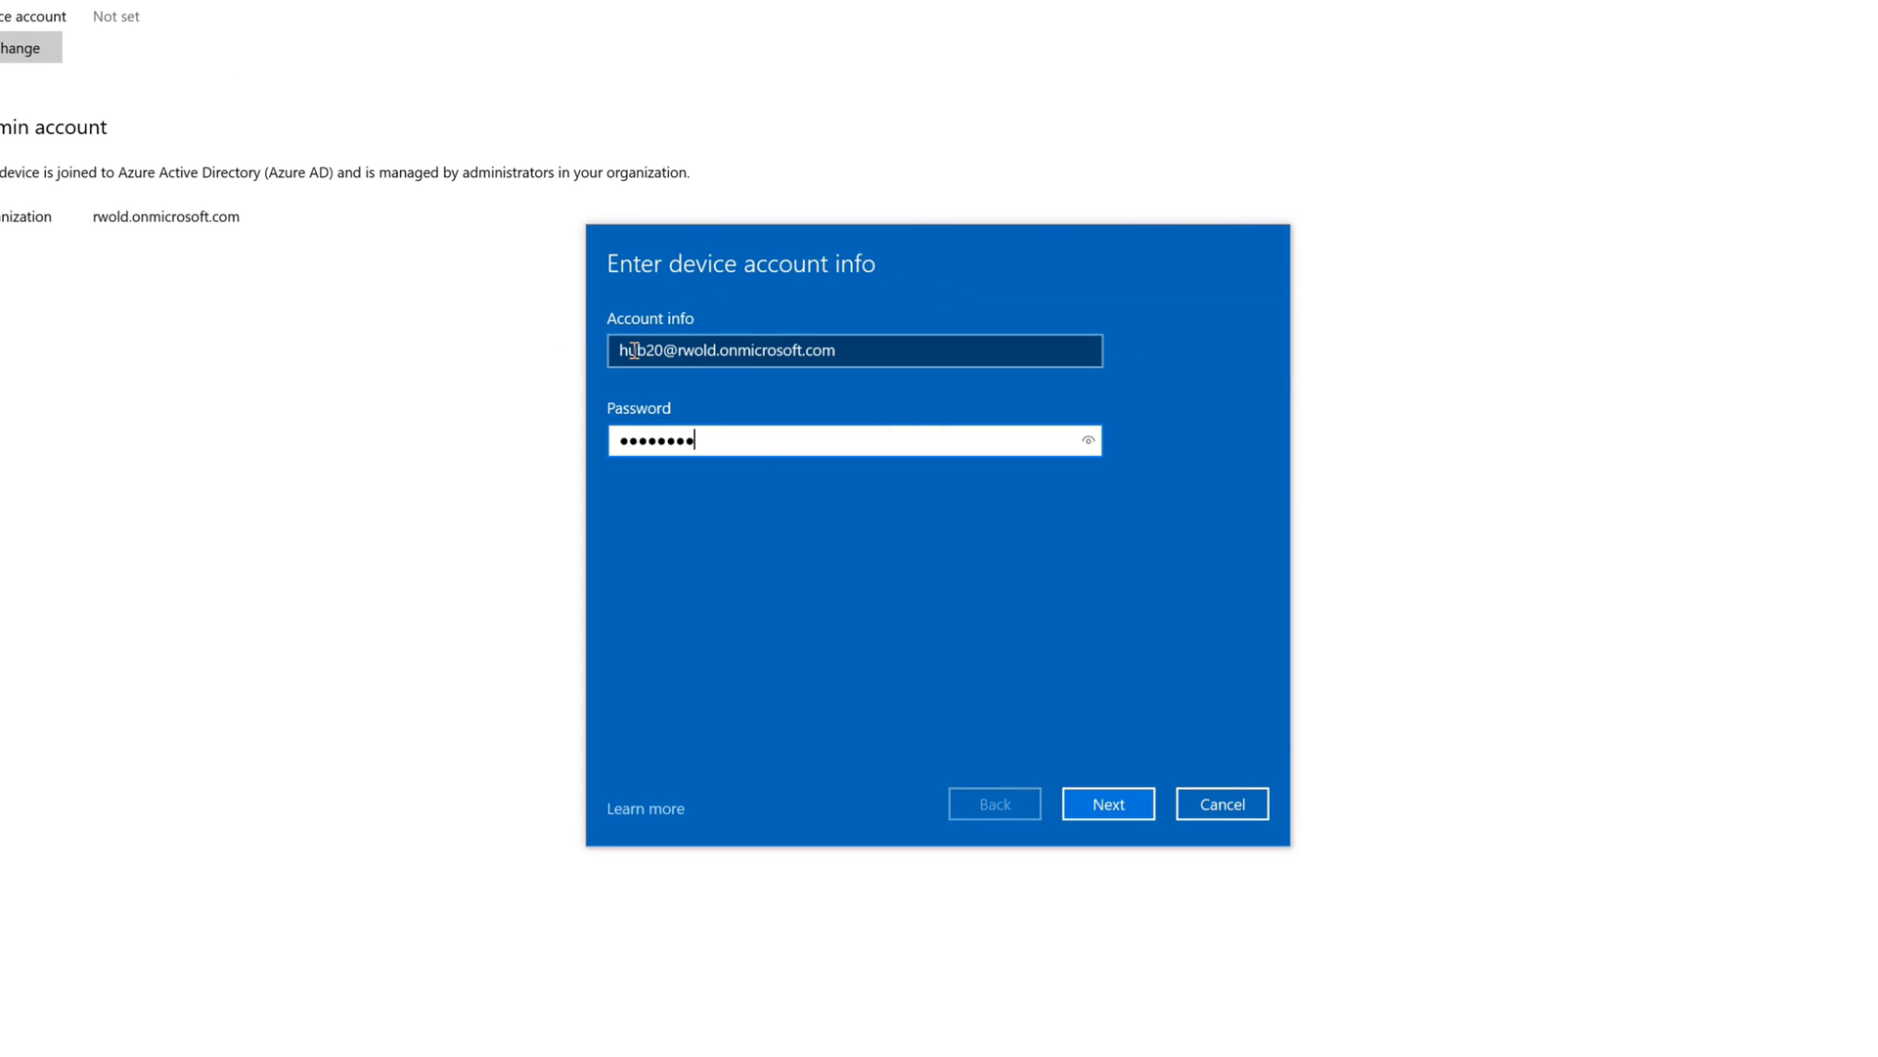
{"action": "left_click", "coordinate": [1106, 804]}
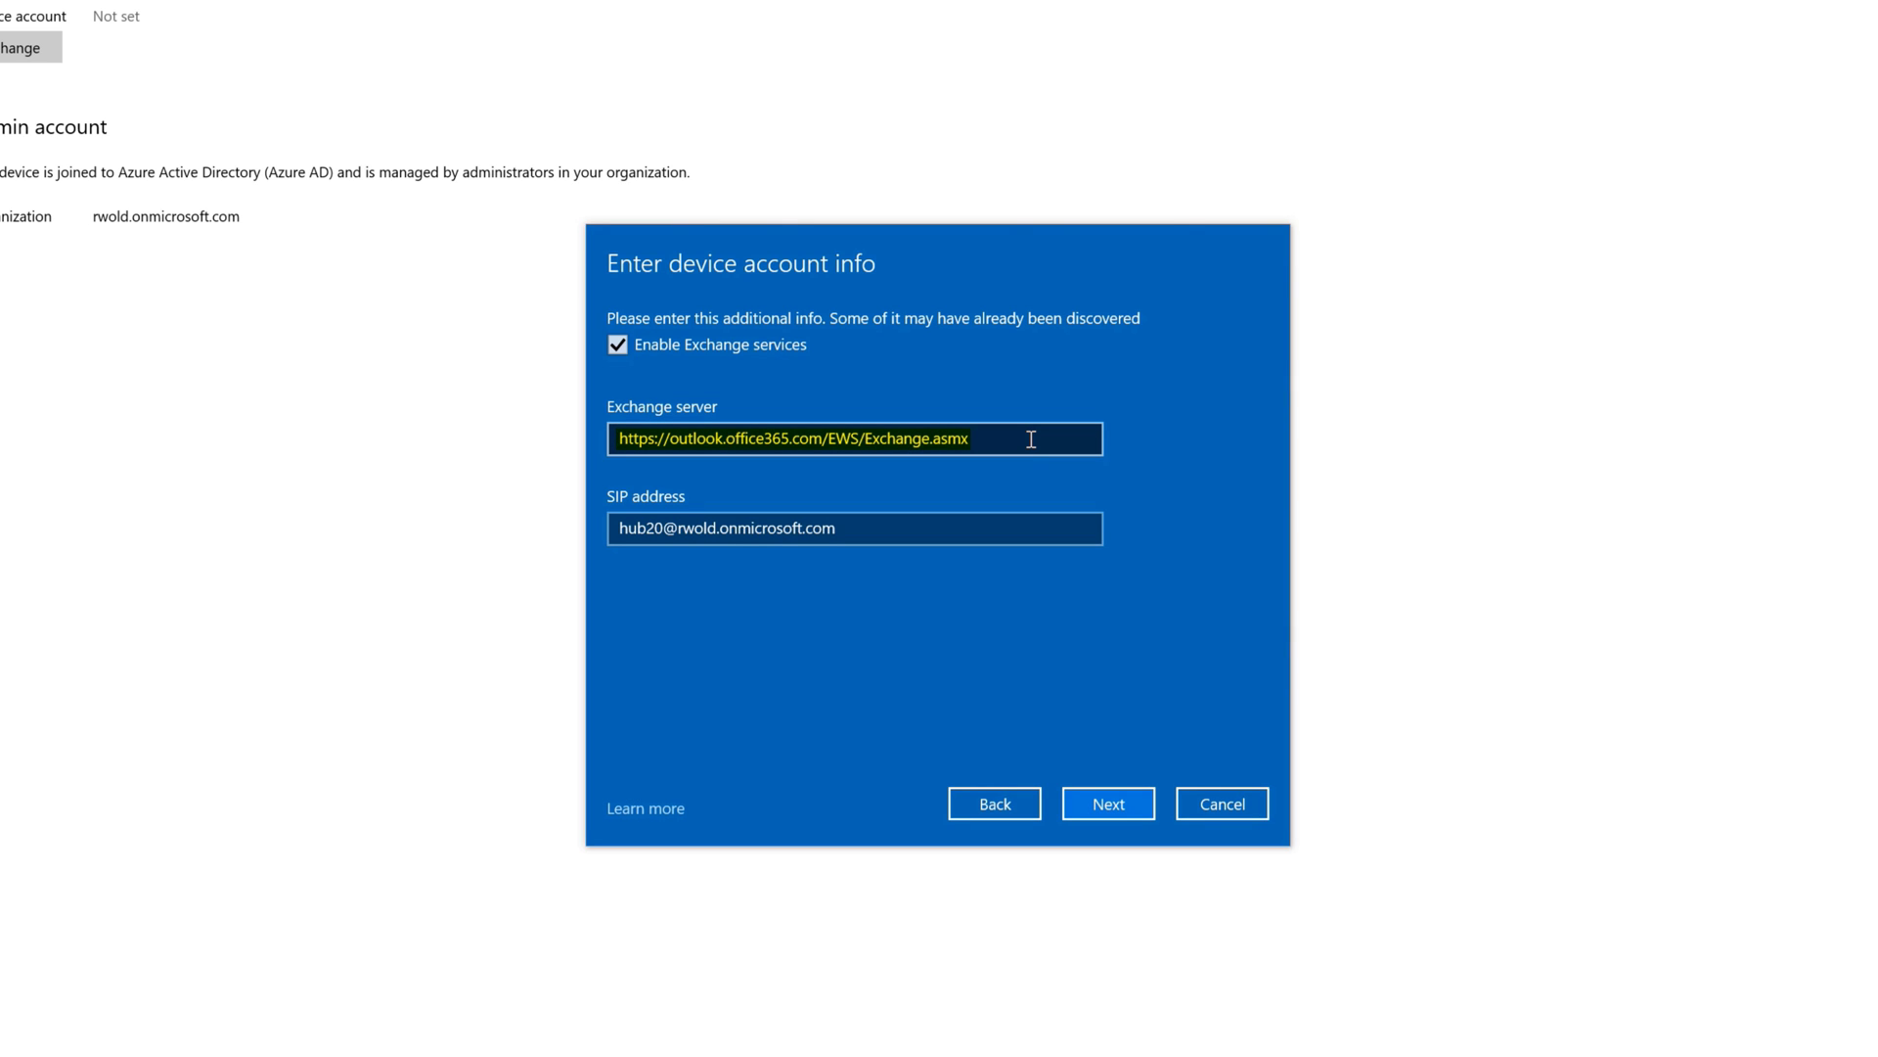
{"action": "left_click", "coordinate": [1096, 806]}
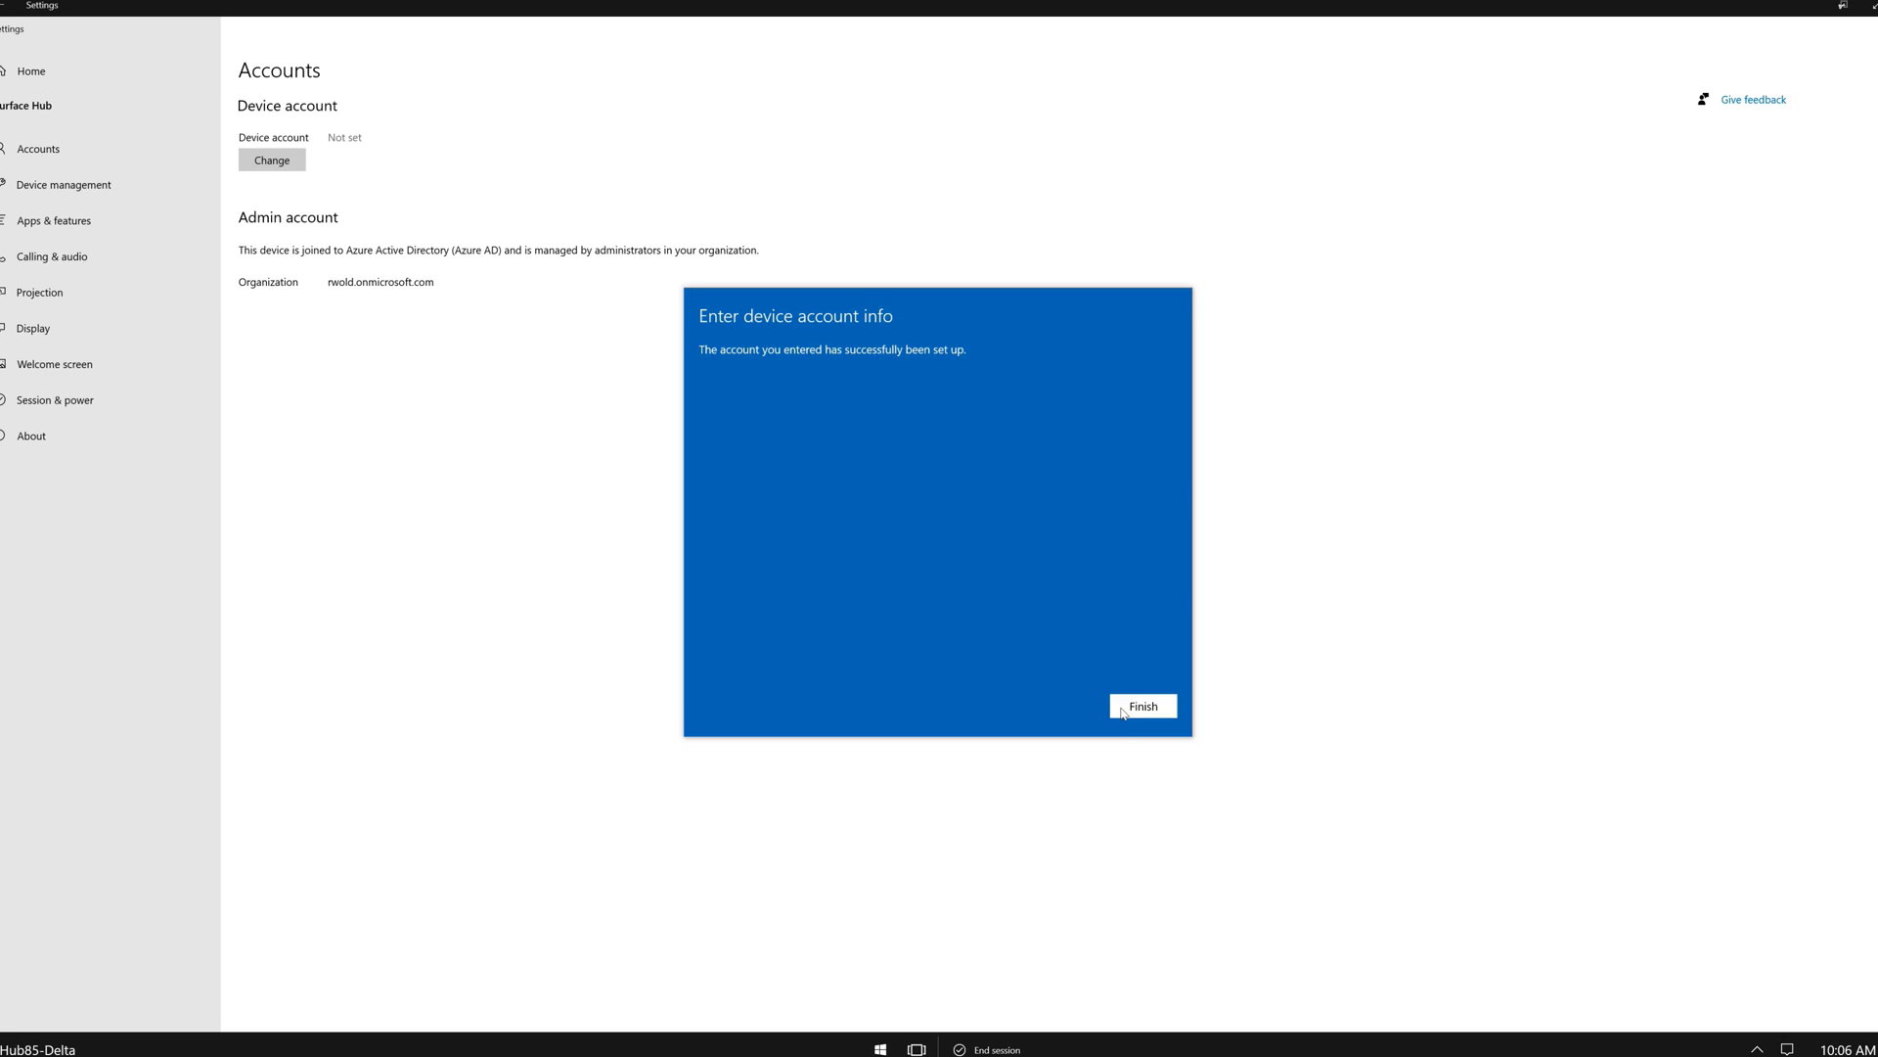
{"action": "left_click", "coordinate": [1141, 706]}
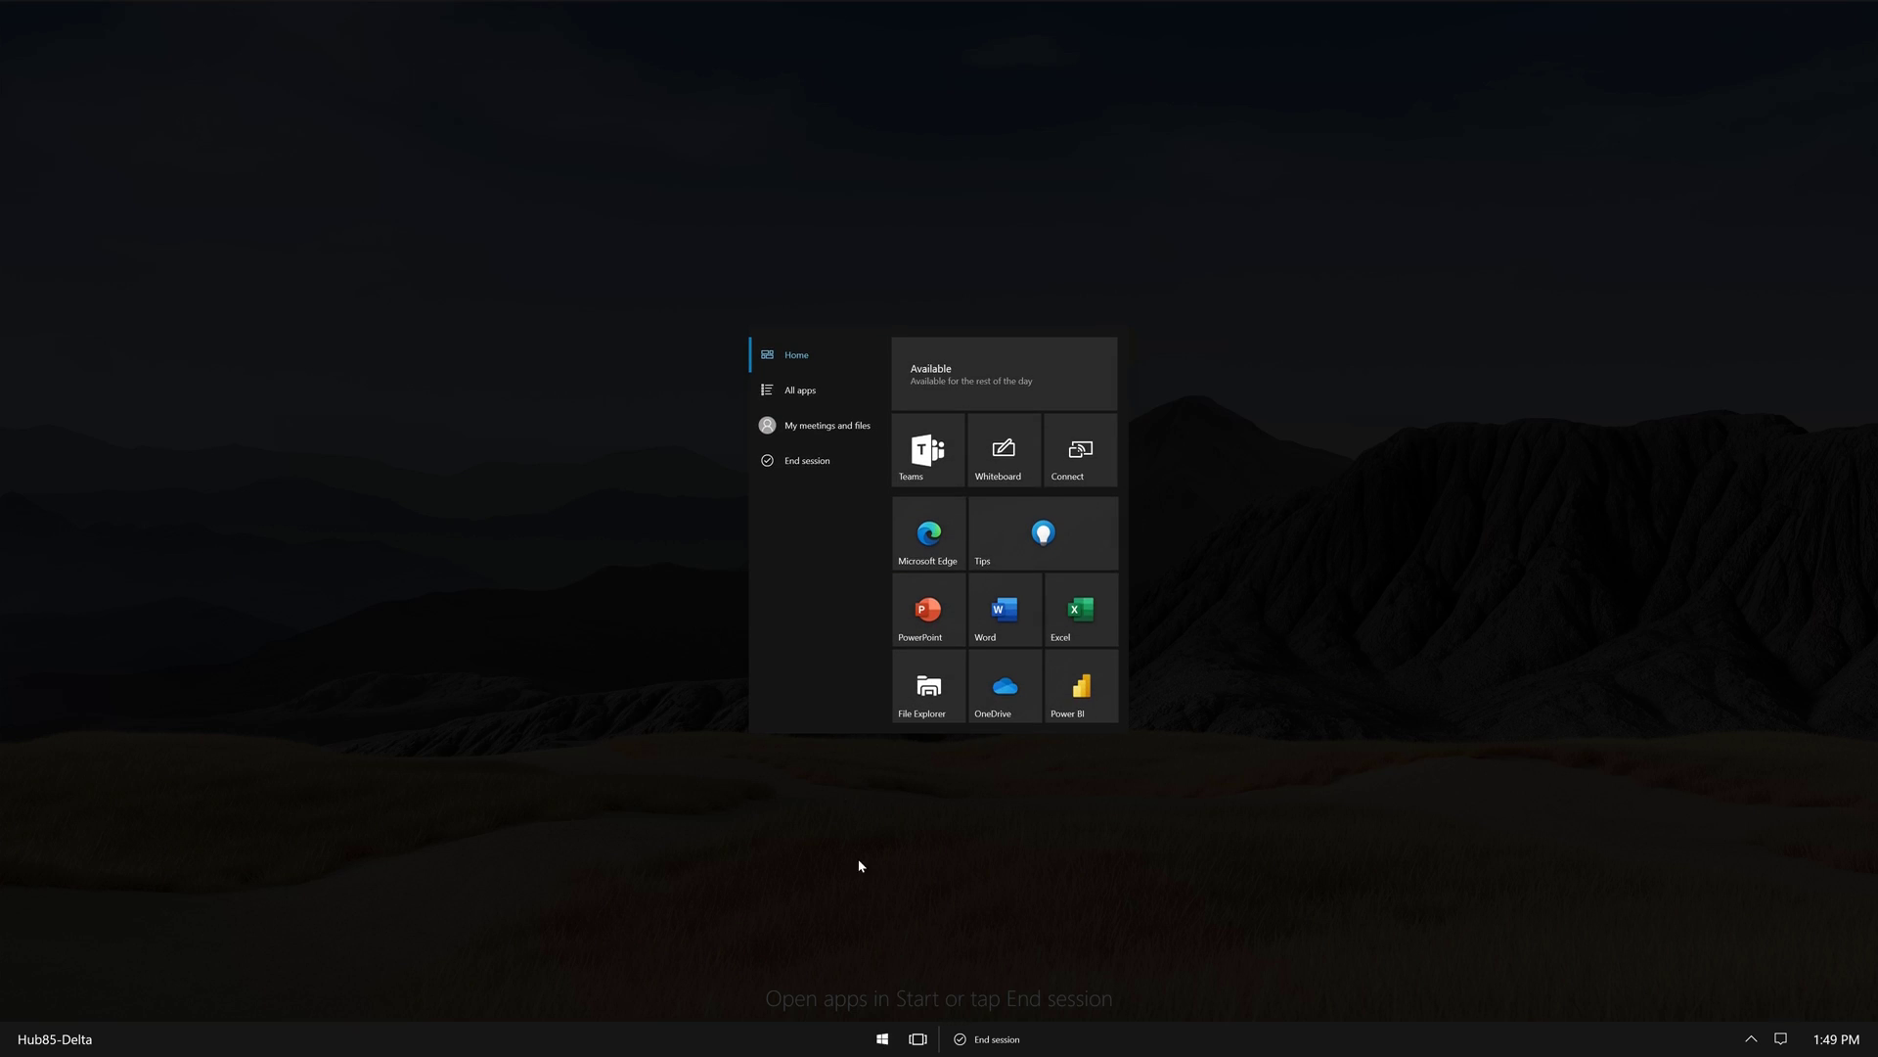
Show all installed apps on the hub and scroll the list up toward Settings.
{"action": "left_click", "coordinate": [819, 384]}
{"action": "scroll", "coordinate": [974, 436], "scroll_direction": "up", "scroll_amount": 2}
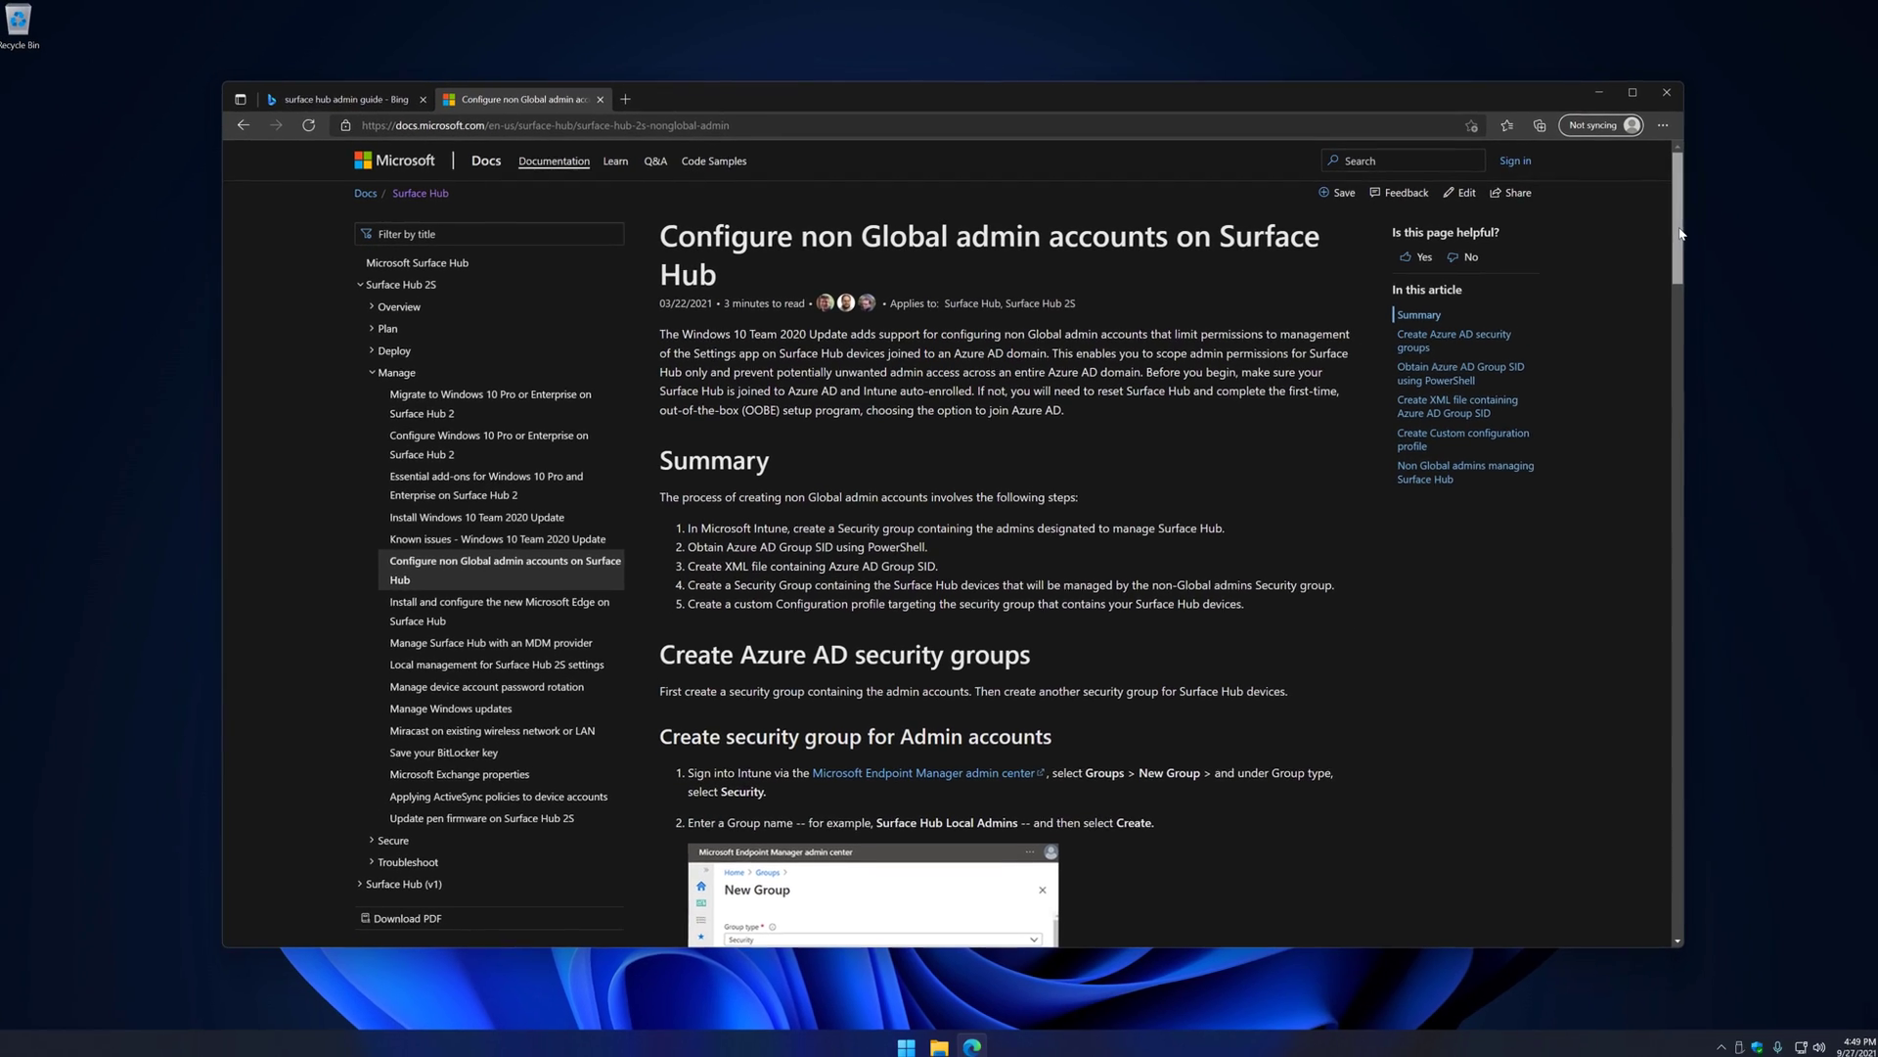
Scroll down the non Global admin article to its PowerShell section.
{"action": "left_click_drag", "start_coordinate": [1673, 233], "coordinate": [1676, 729]}
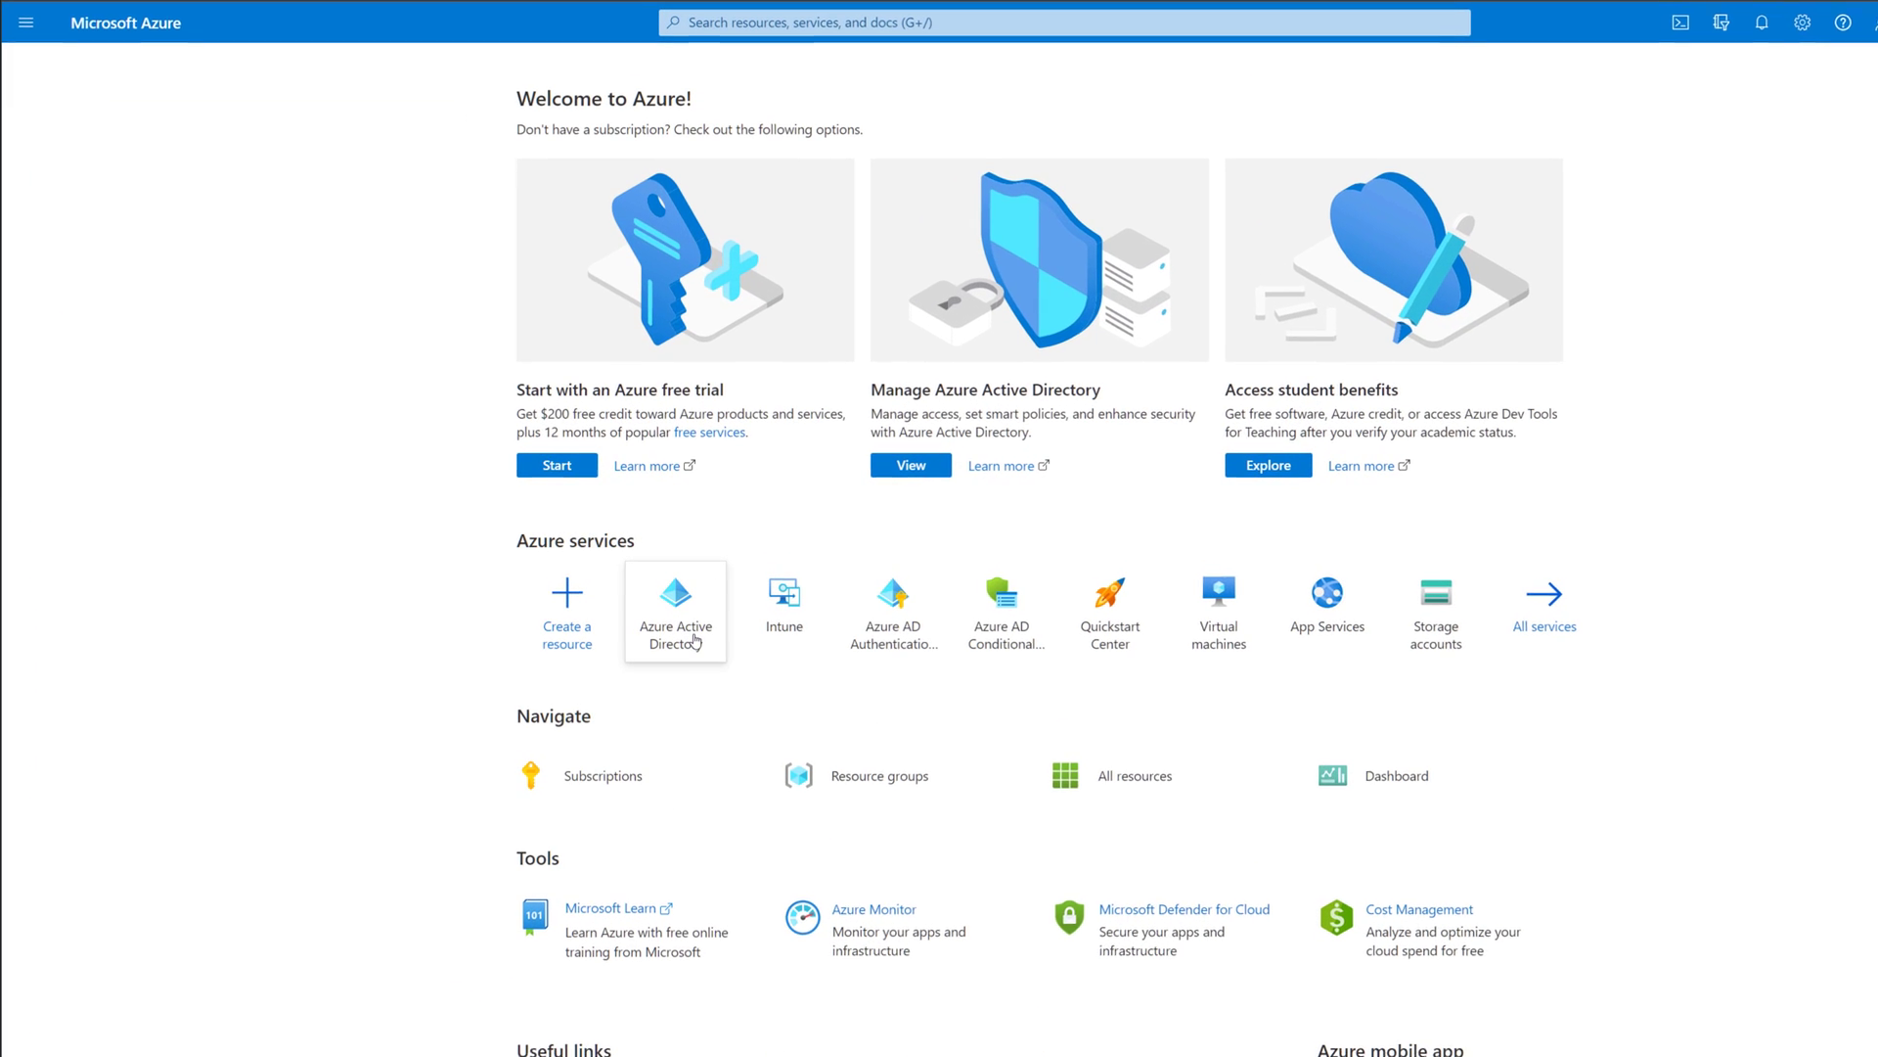
In Azure AD groups, check the Surface Hub Local Admins group's members and its Object Id.
{"action": "left_click", "coordinate": [696, 640]}
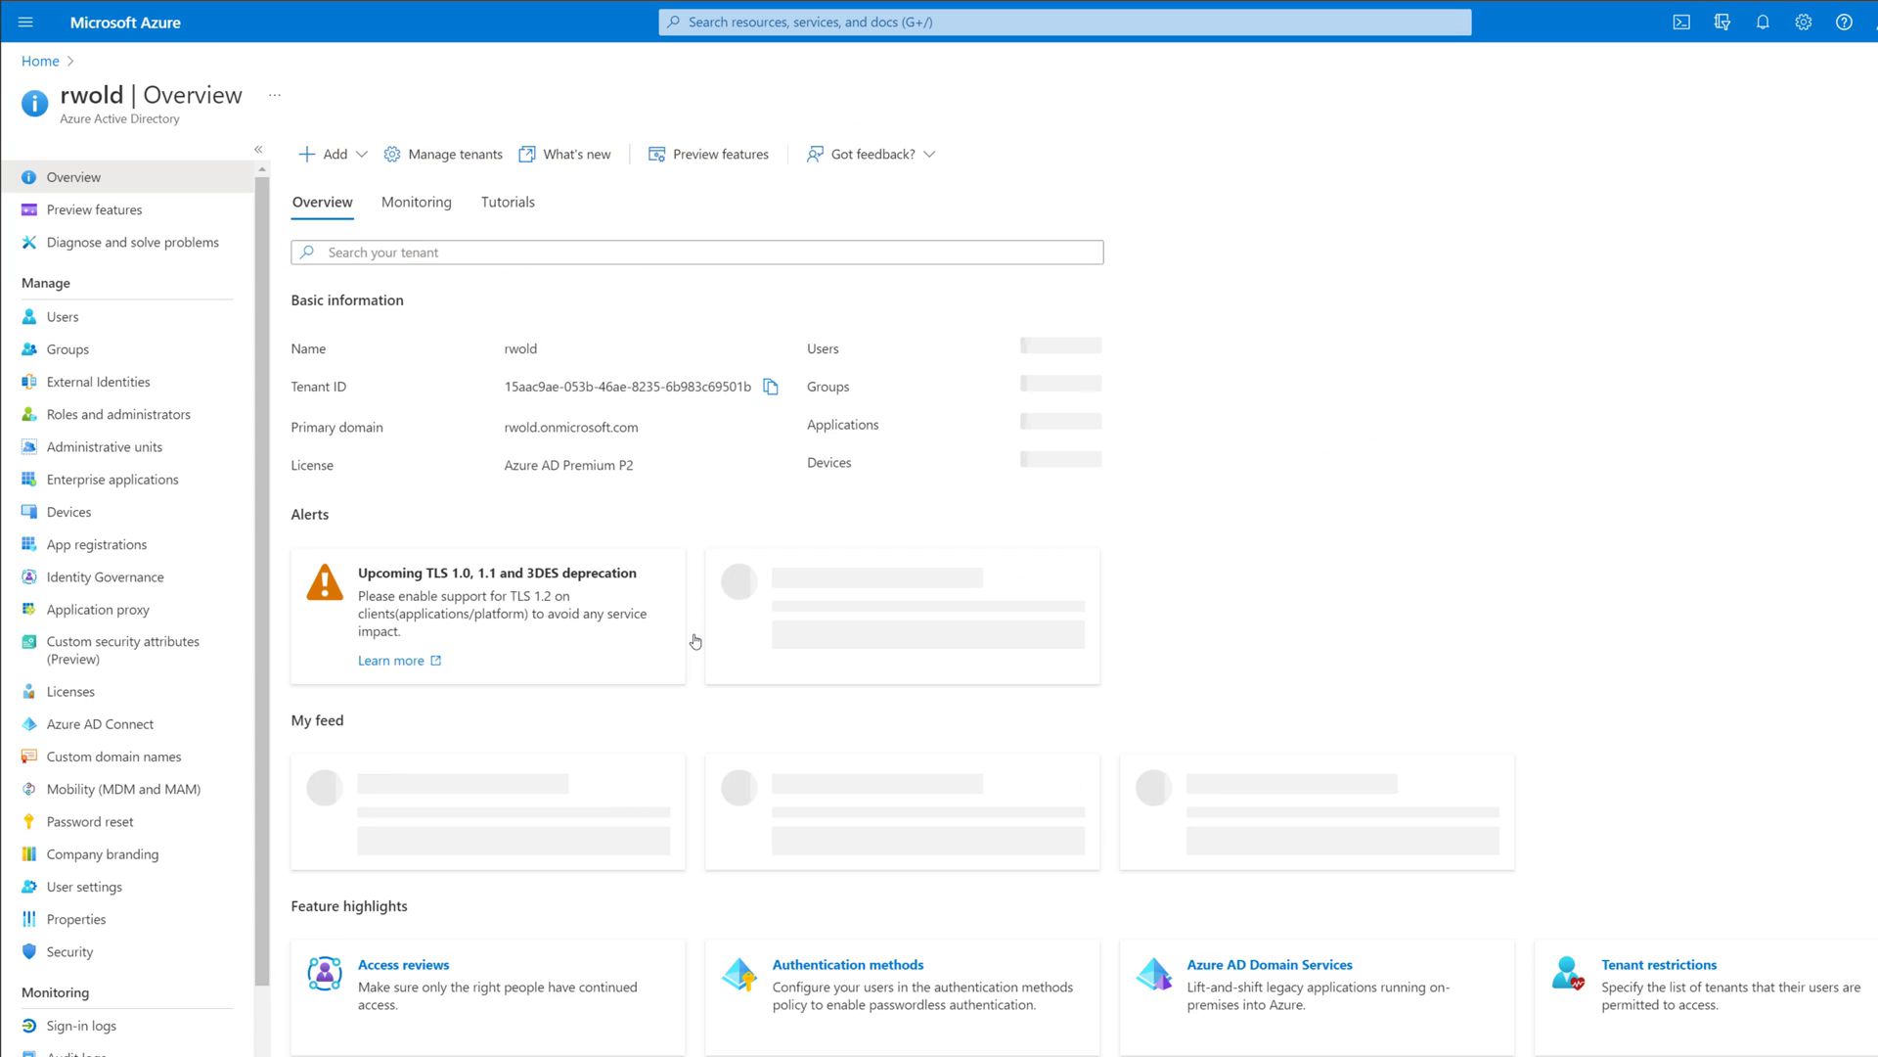
{"action": "left_click", "coordinate": [95, 354]}
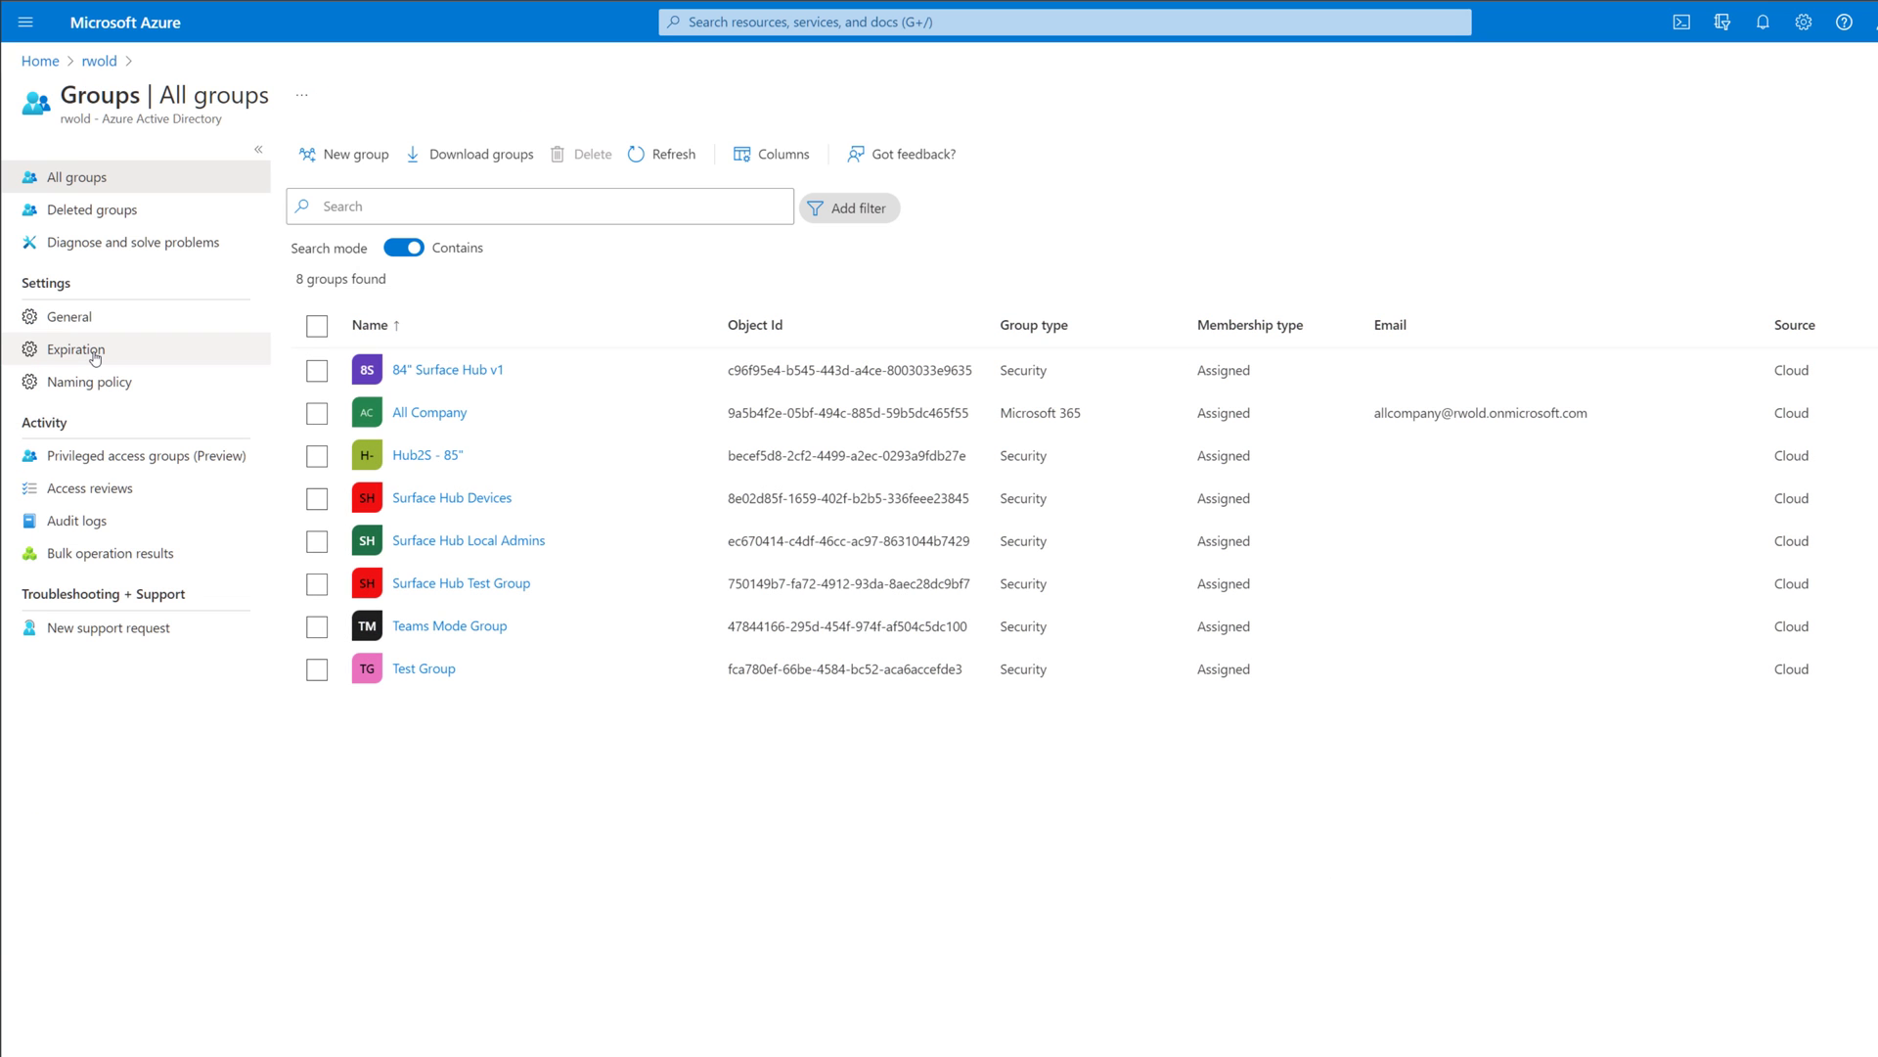
{"action": "left_click", "coordinate": [522, 547]}
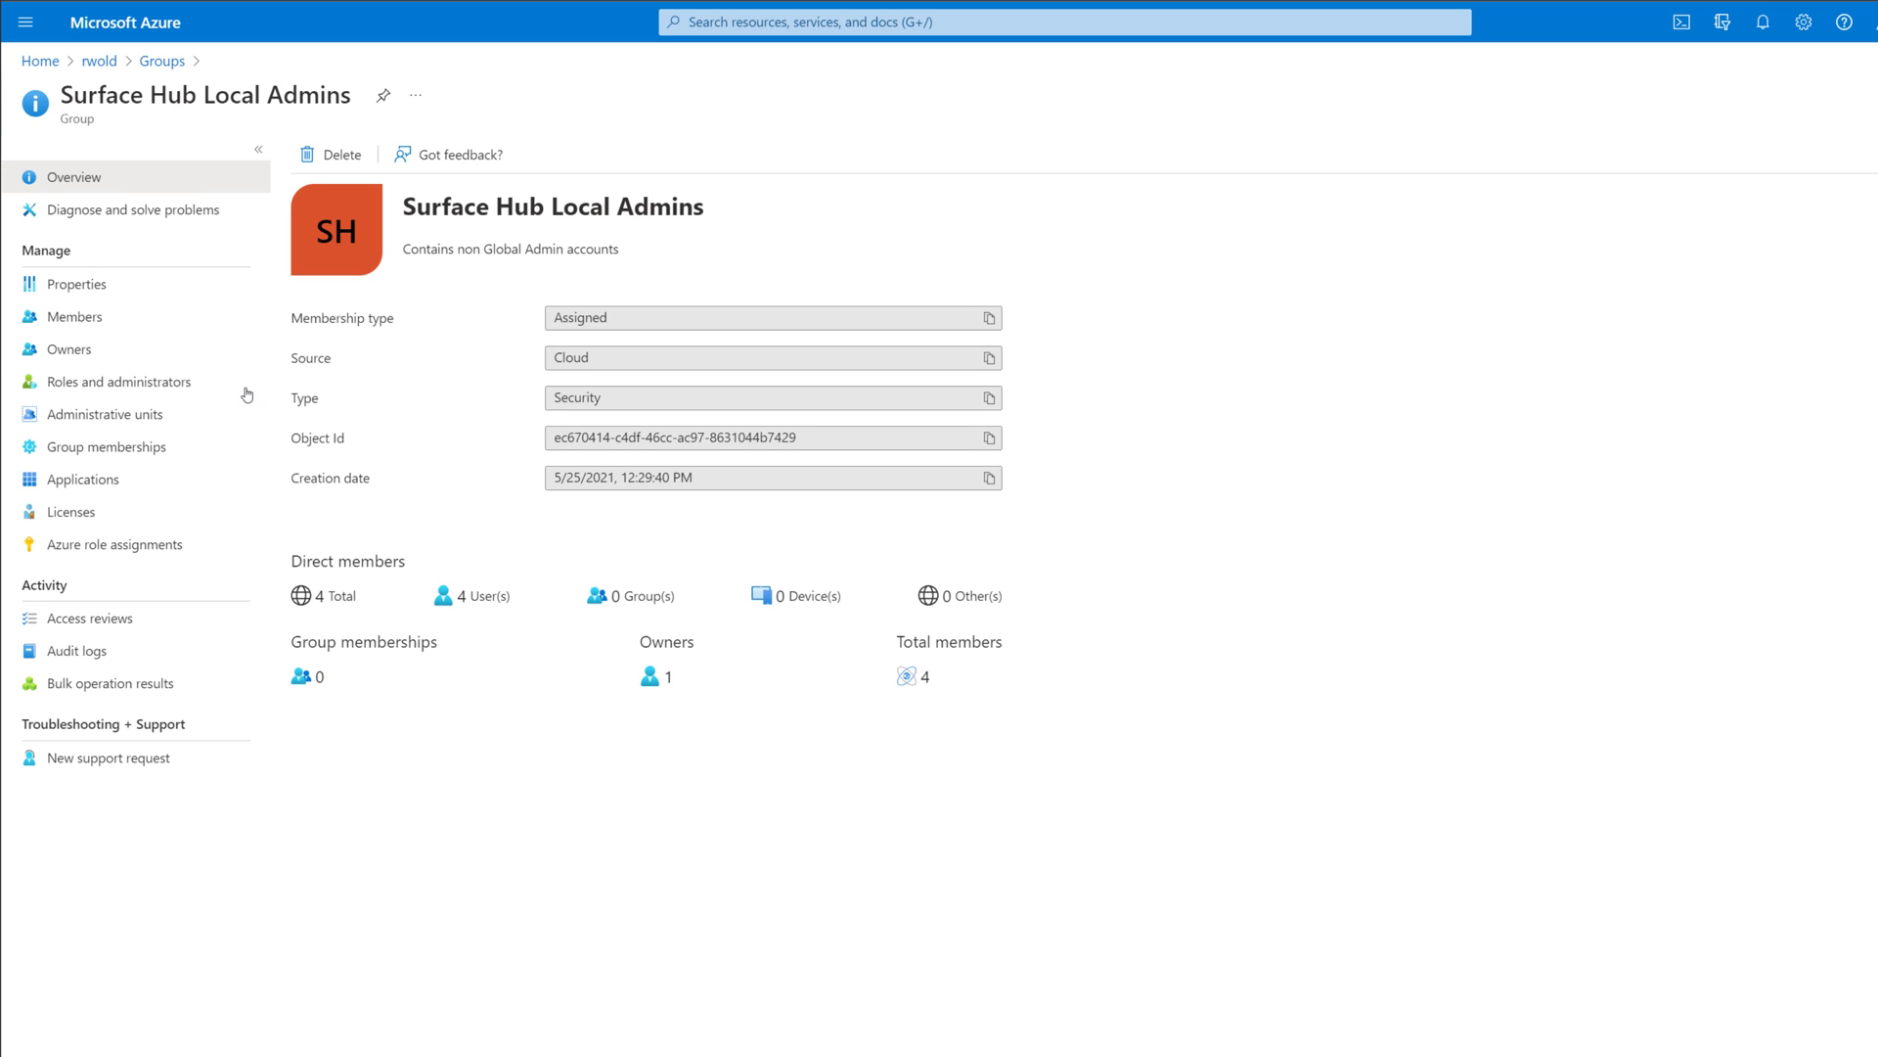
{"action": "left_click", "coordinate": [123, 326]}
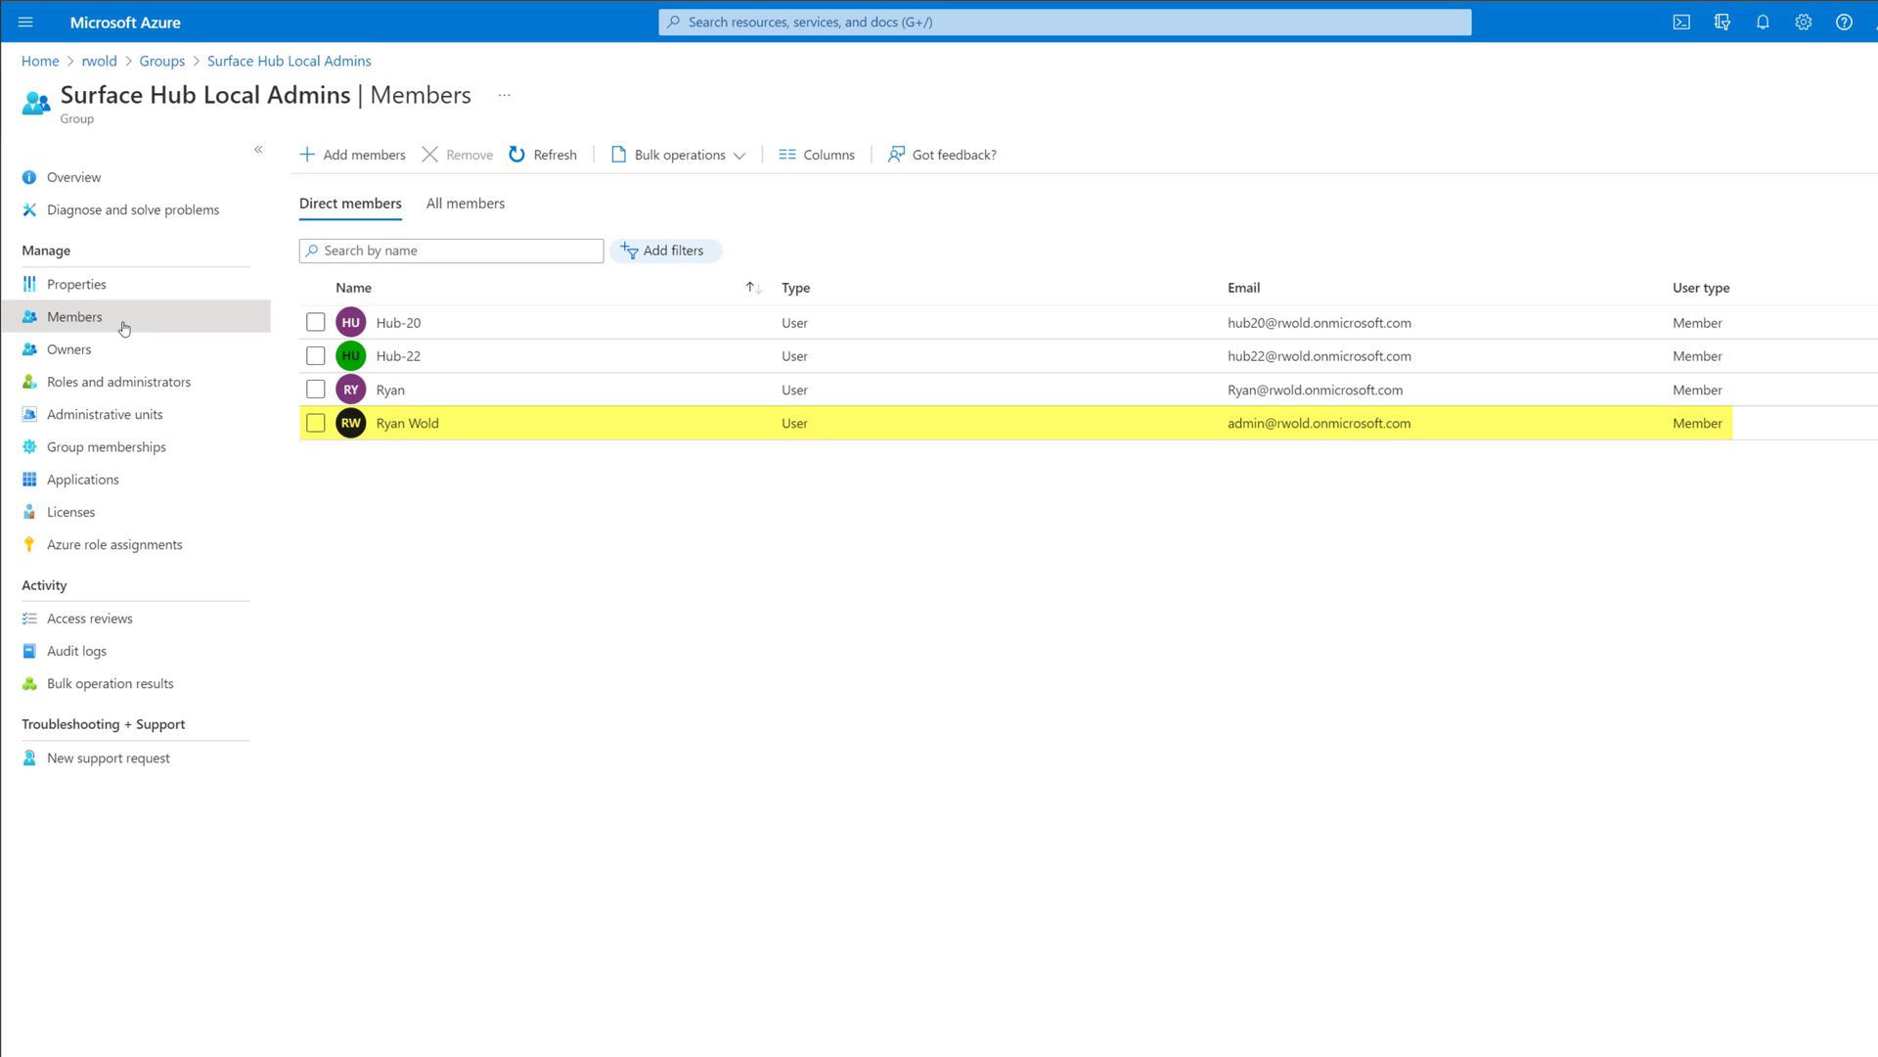
{"action": "left_click", "coordinate": [143, 297]}
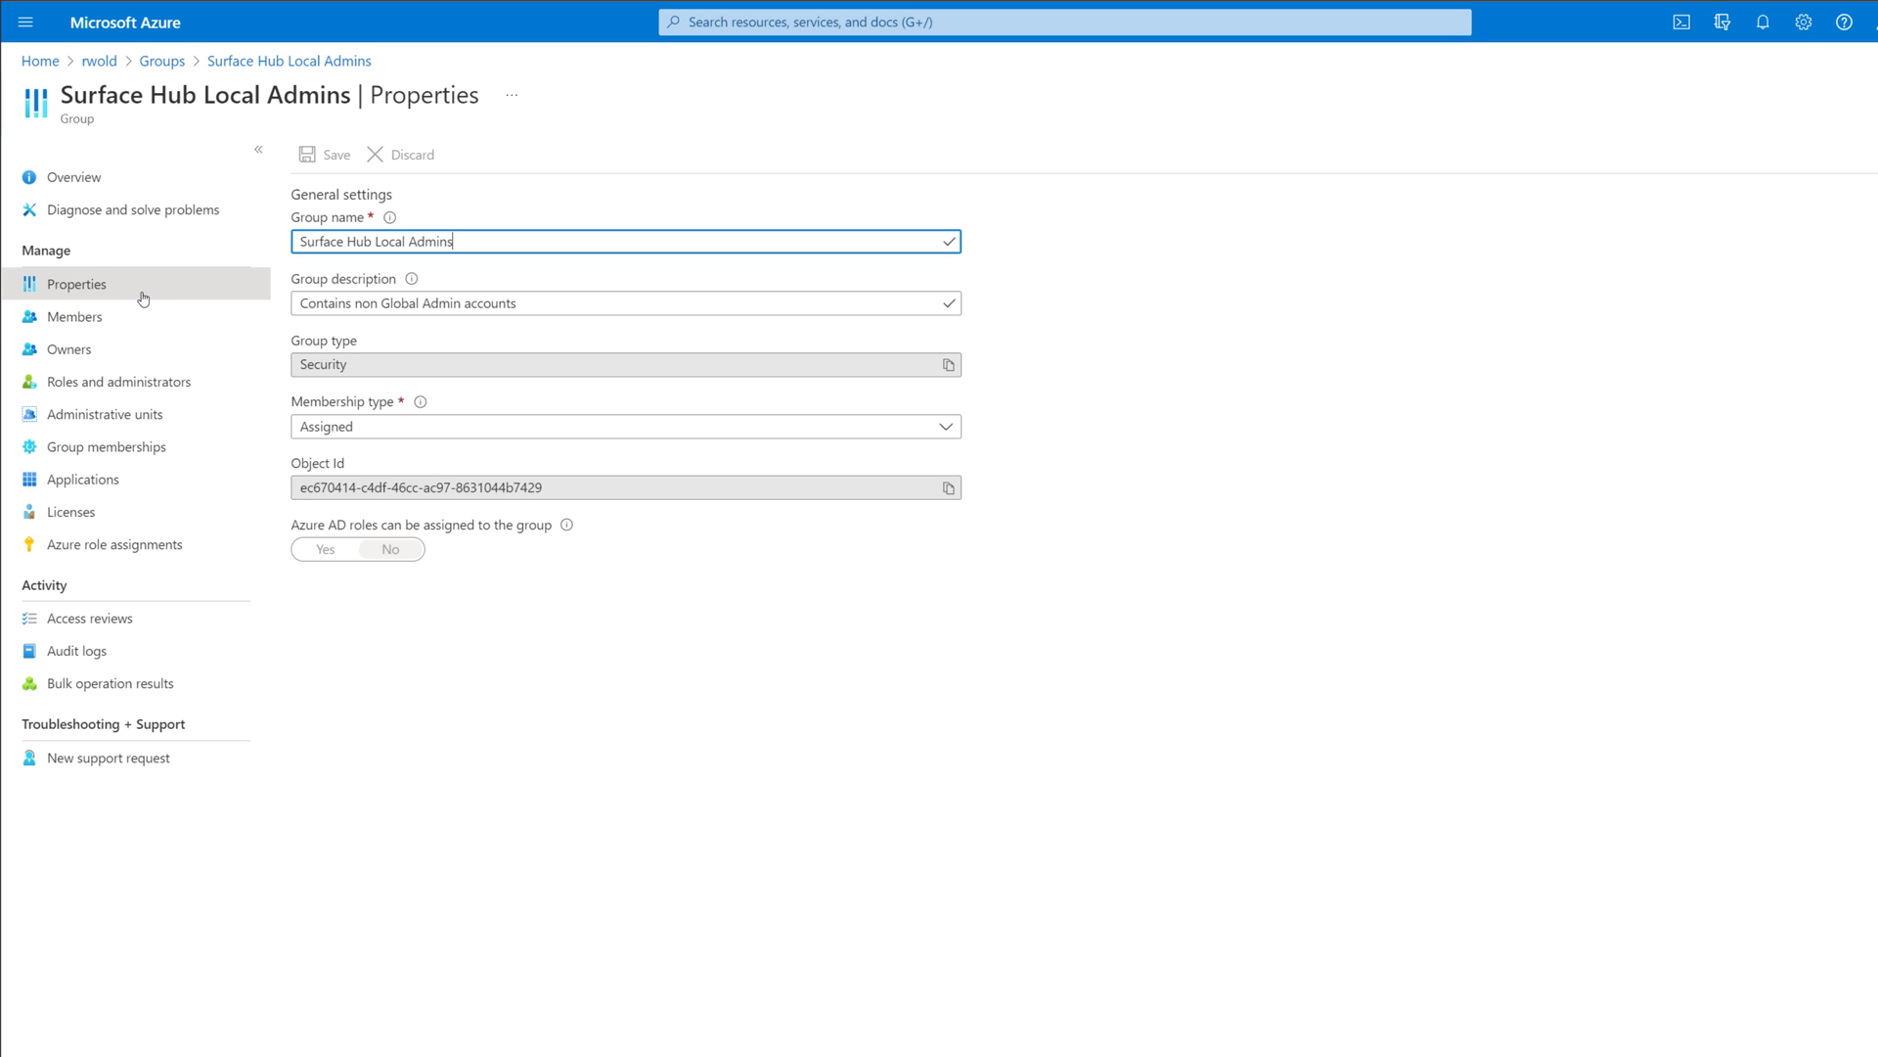
{"action": "left_click_drag", "start_coordinate": [543, 487], "coordinate": [261, 431]}
{"action": "left_click", "coordinate": [527, 648]}
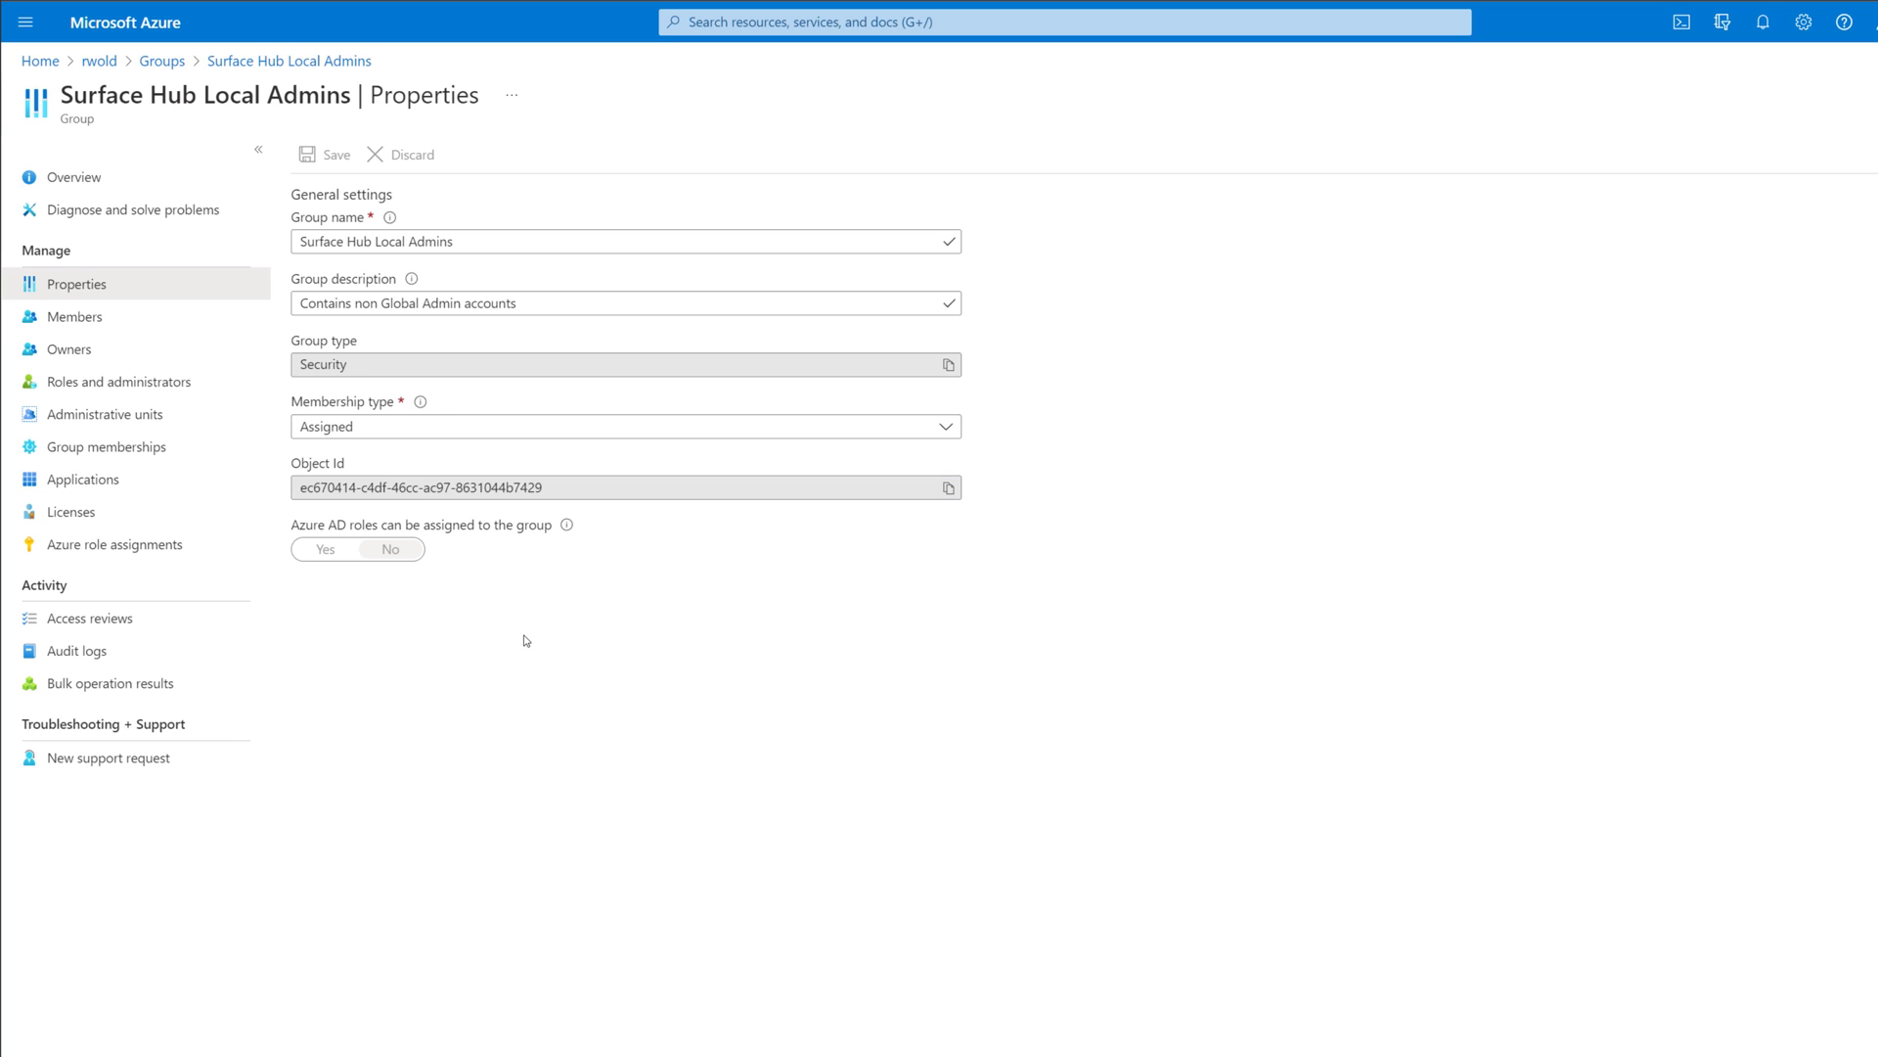
Open the Surface Hub Devices group from All groups and list its device members.
{"action": "left_click", "coordinate": [163, 63]}
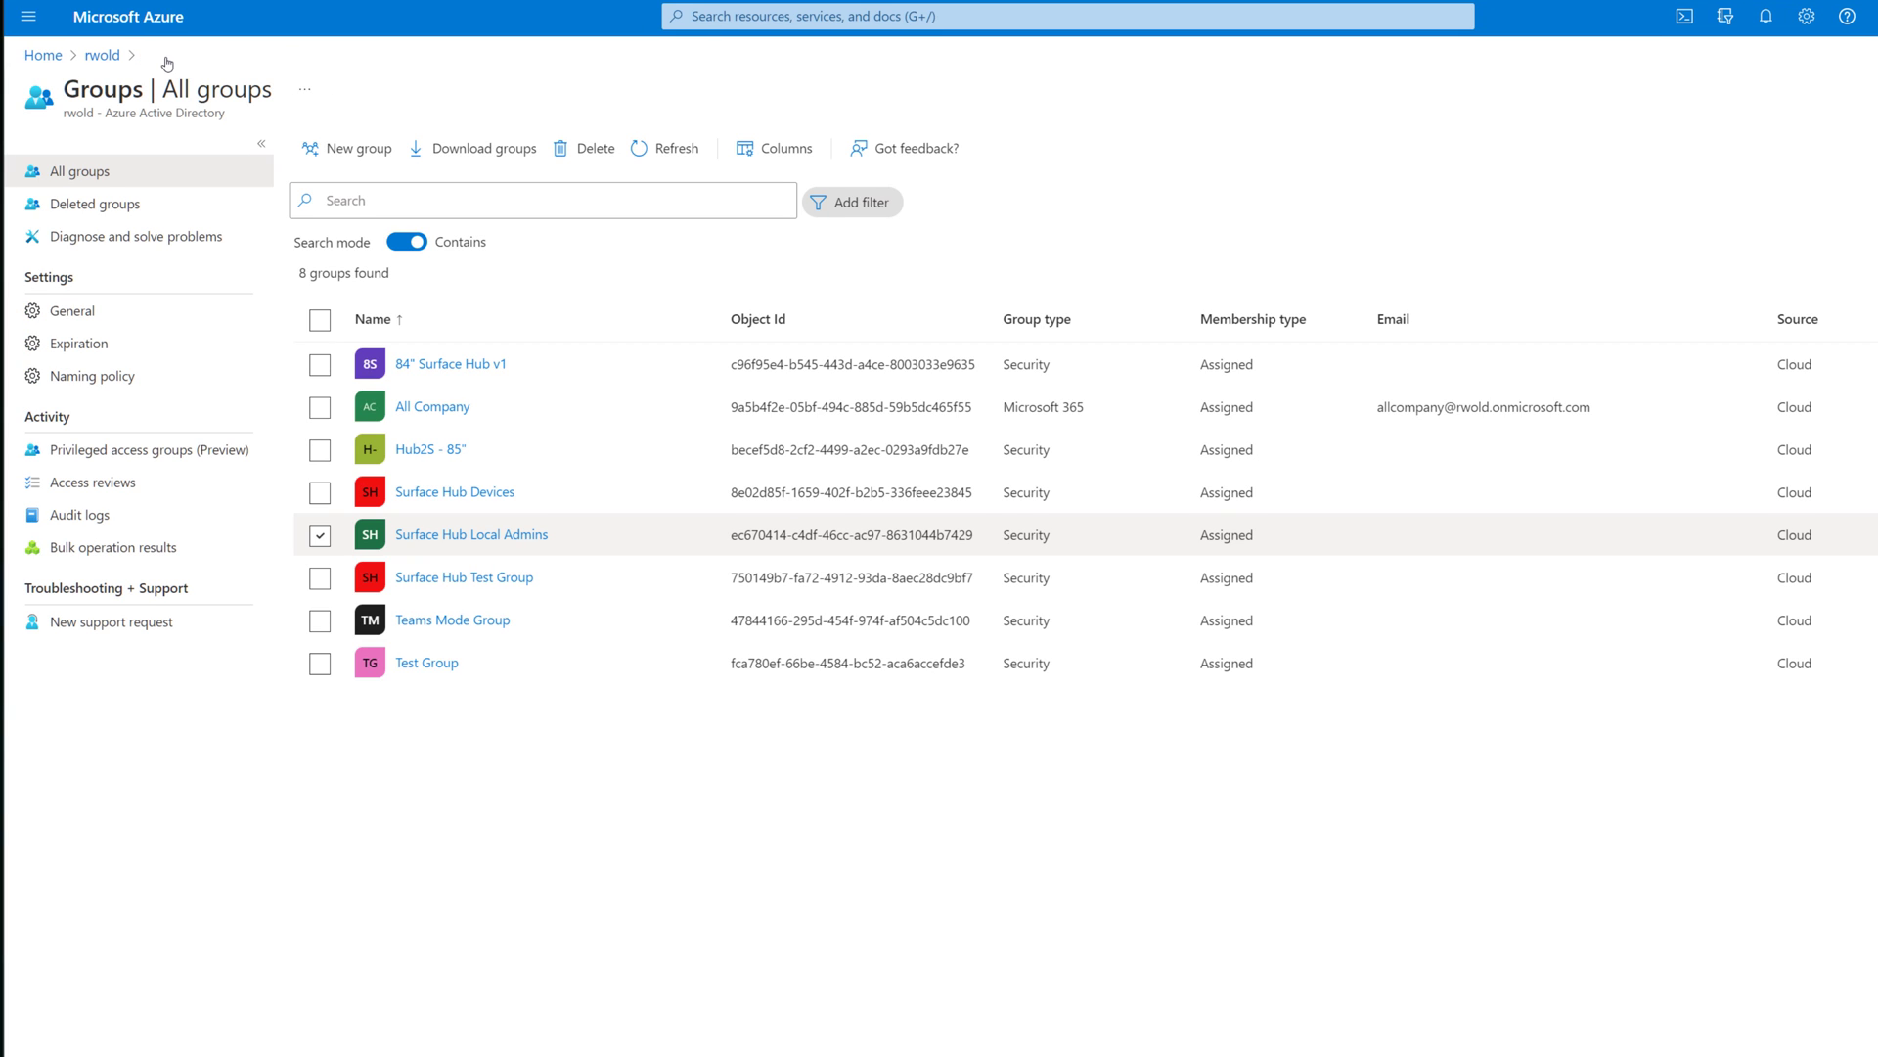
{"action": "left_click", "coordinate": [483, 495]}
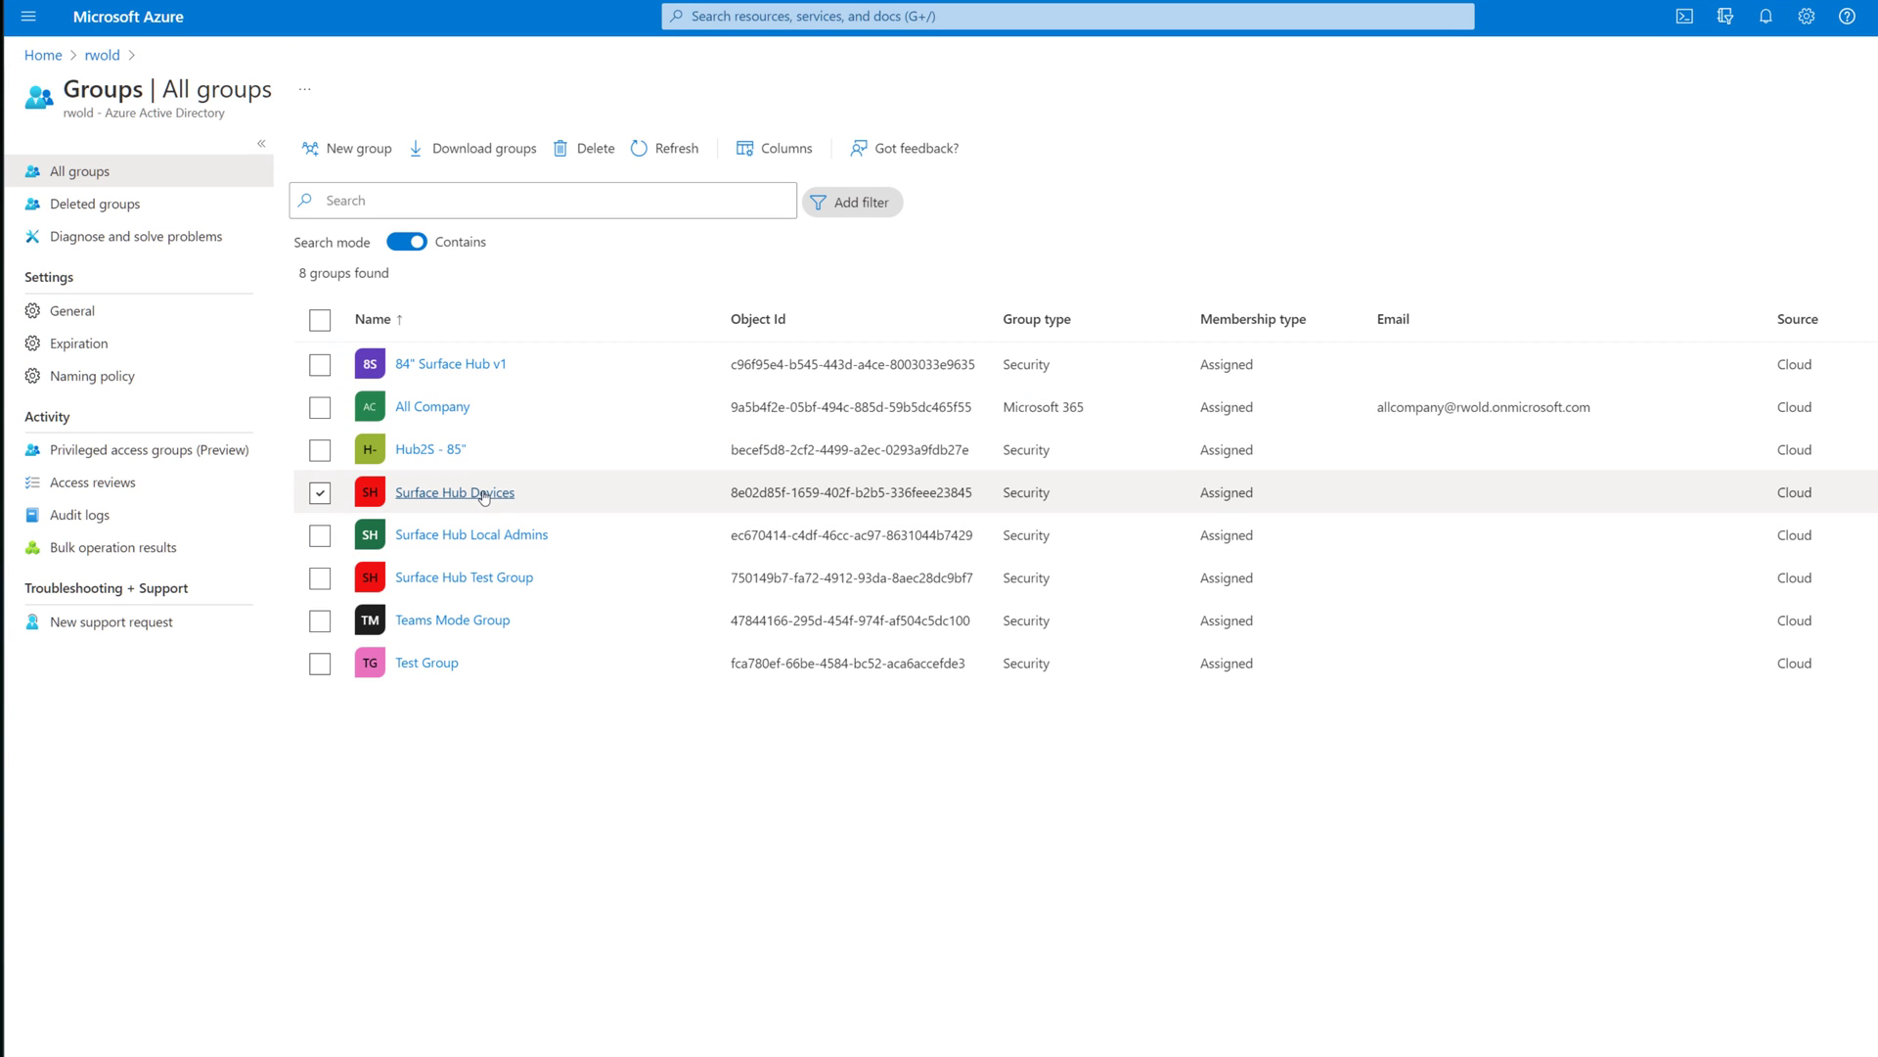
{"action": "left_click", "coordinate": [483, 495]}
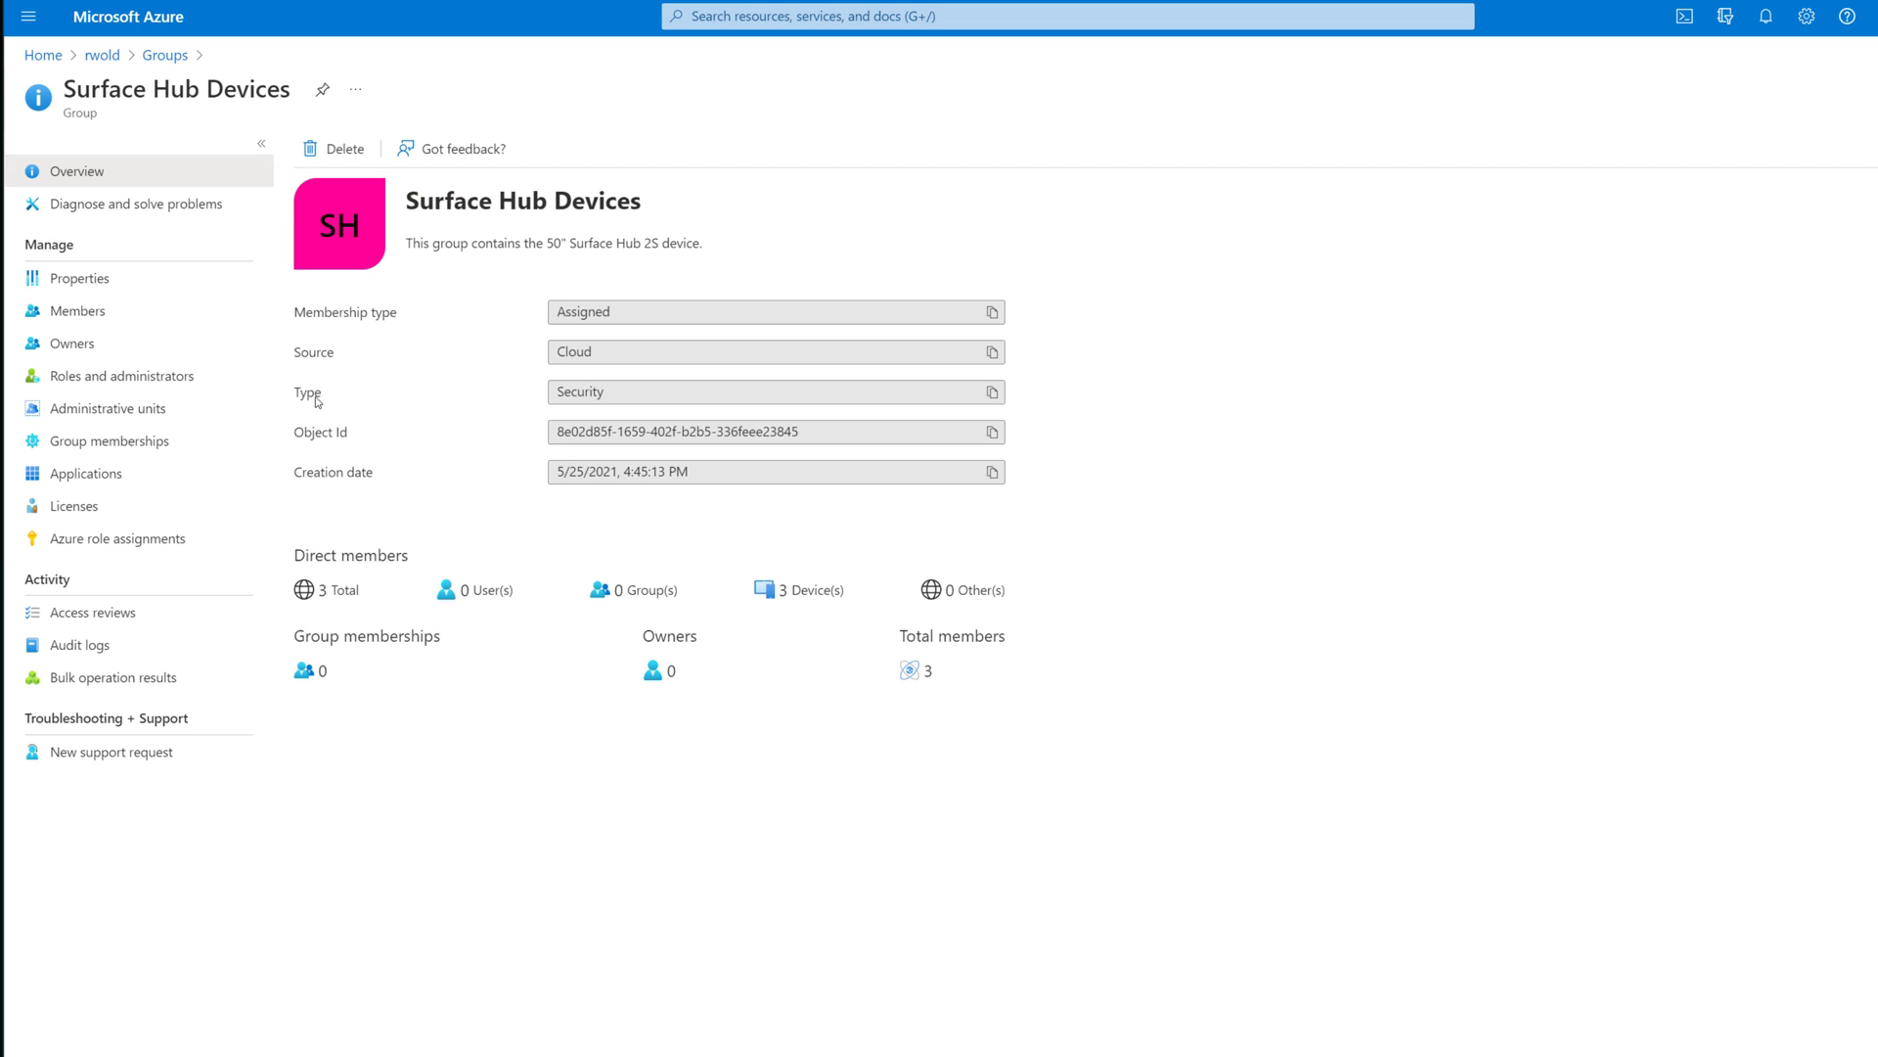
{"action": "left_click", "coordinate": [133, 310]}
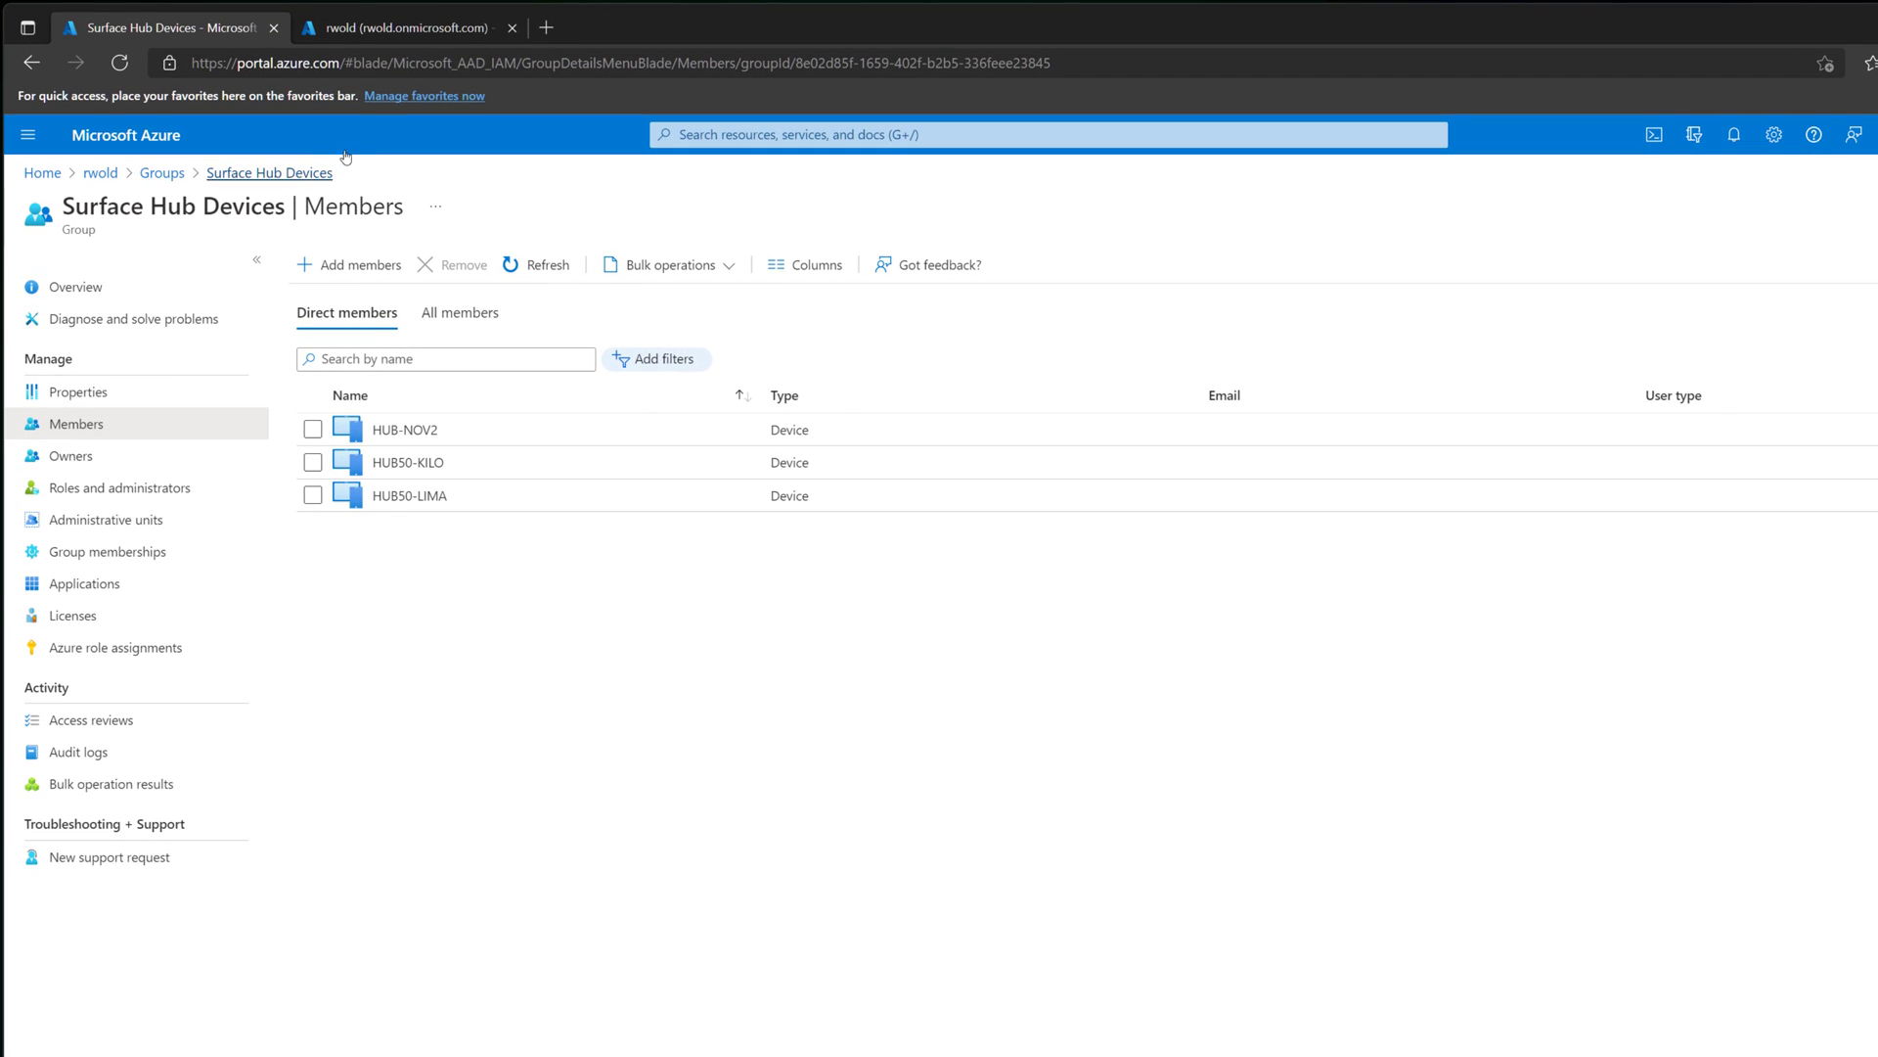
In Endpoint Manager configuration profiles, open 'Local Admin Group on Surface Hub' Properties and edit its configuration settings.
{"action": "left_click", "coordinate": [437, 35]}
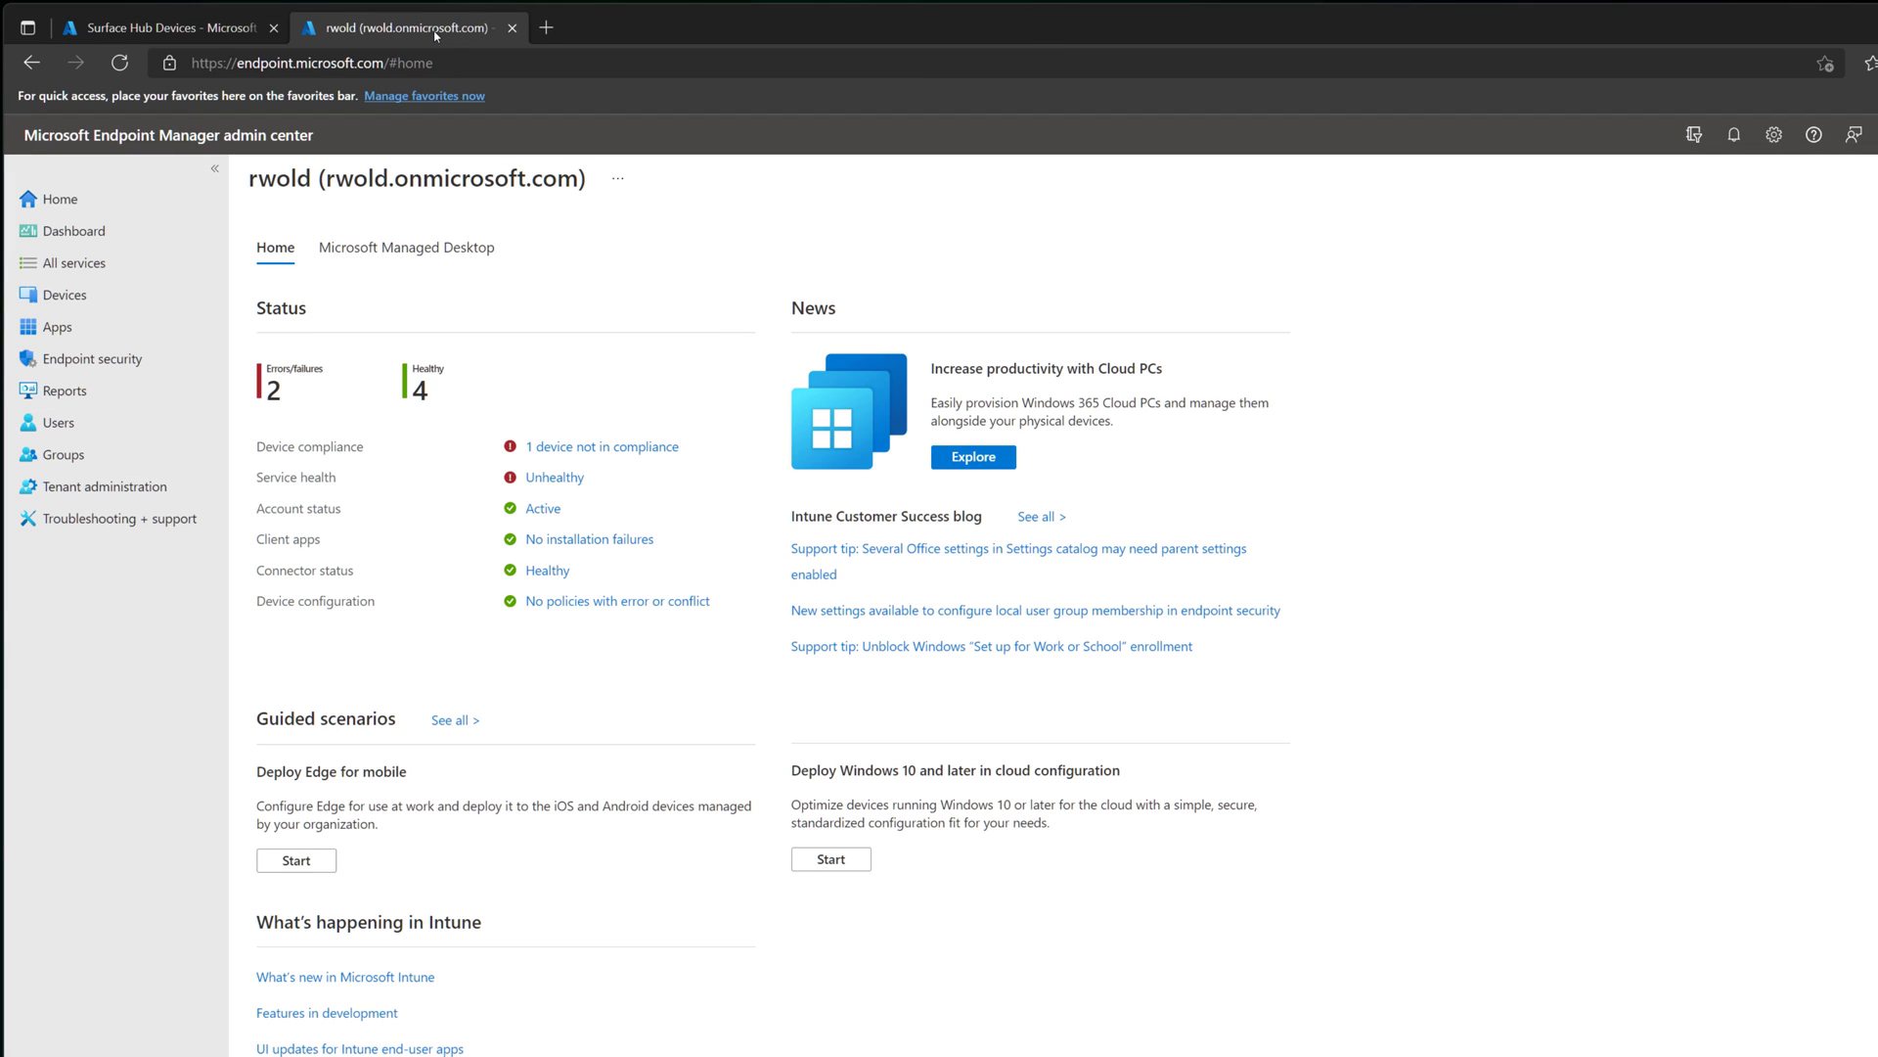
{"action": "left_click", "coordinate": [116, 296]}
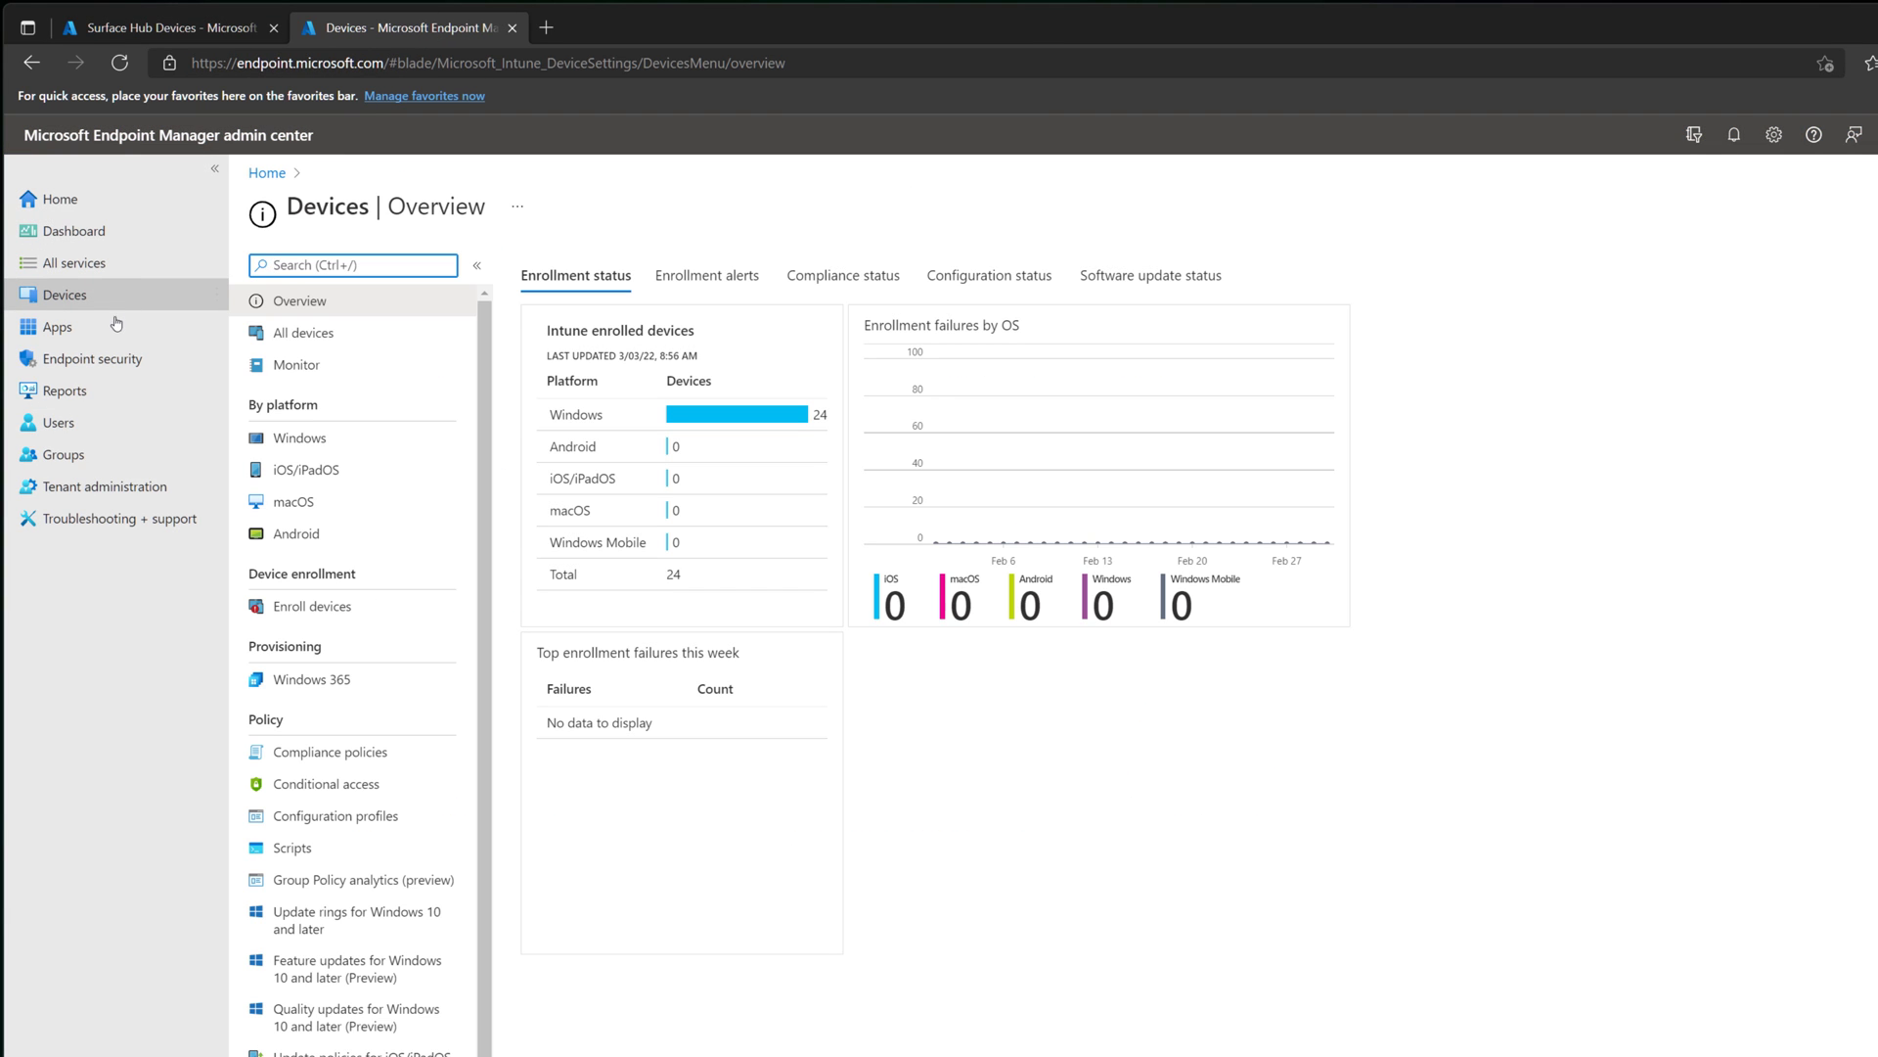
{"action": "left_click", "coordinate": [391, 819]}
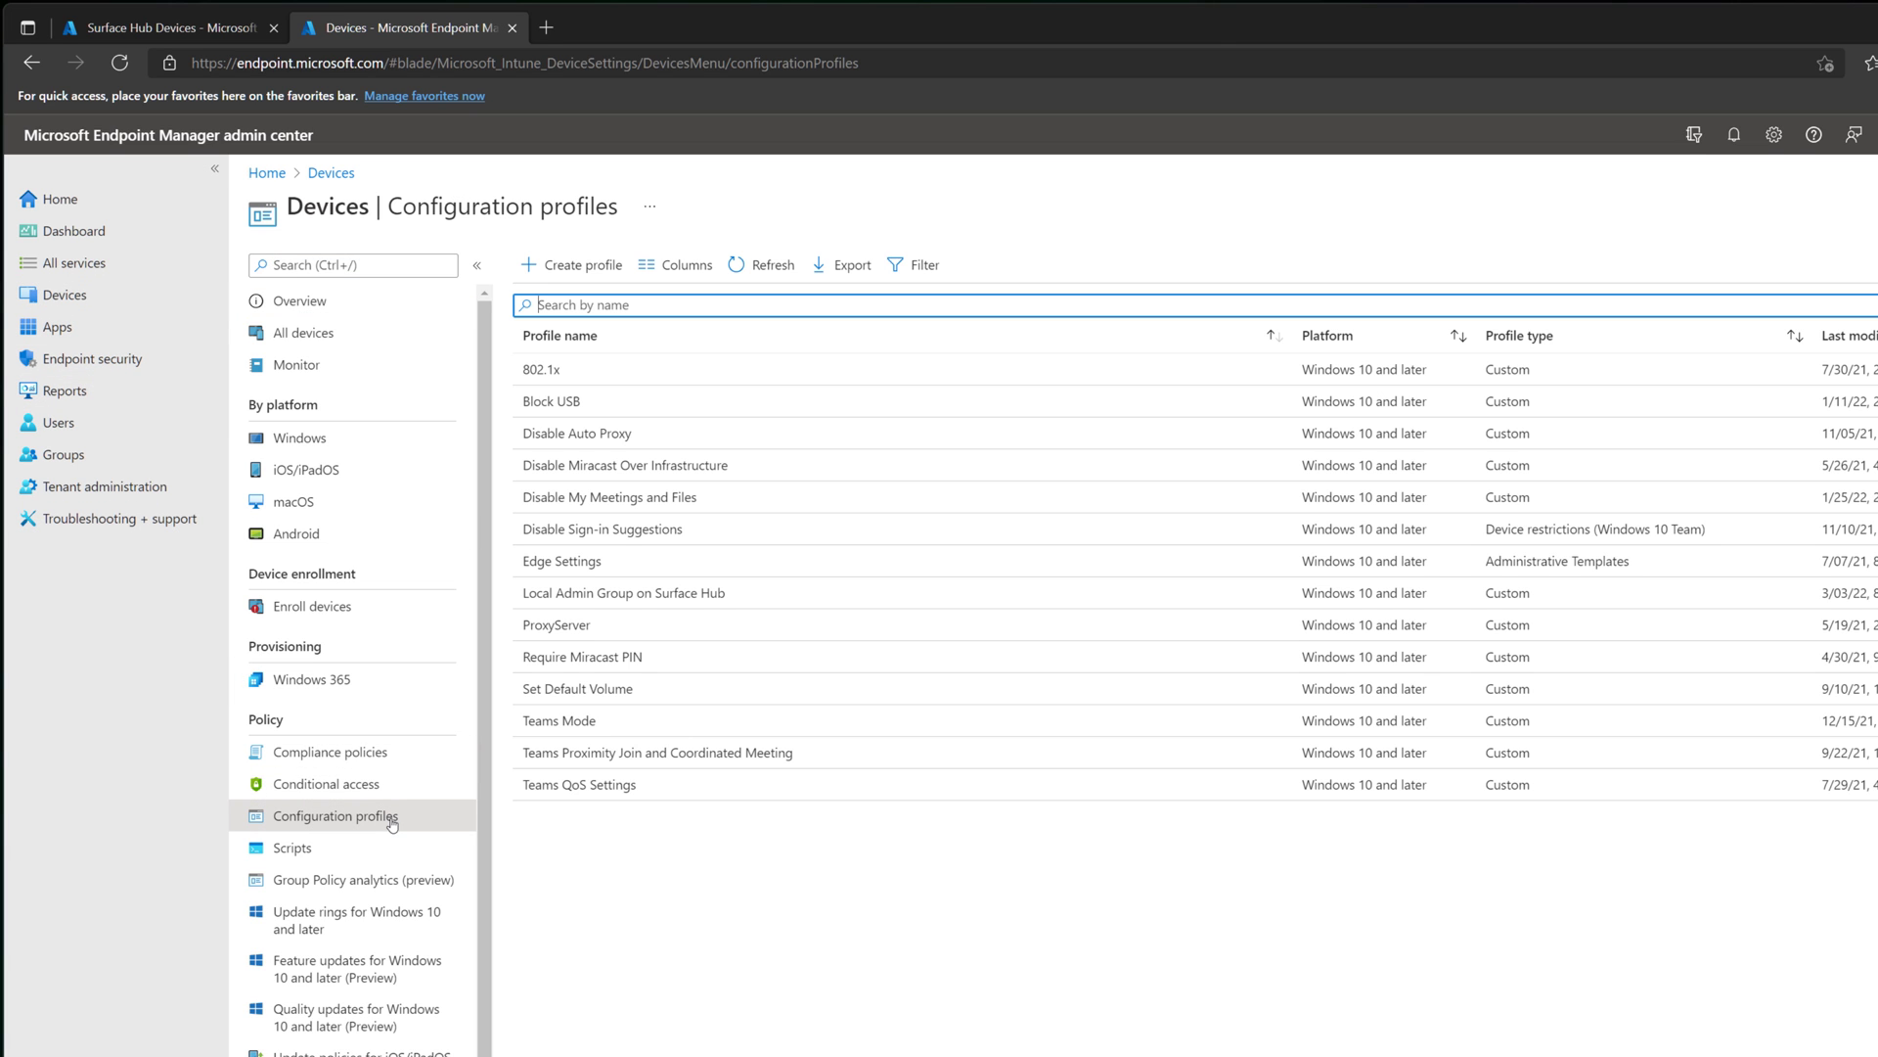
{"action": "left_click", "coordinate": [678, 597]}
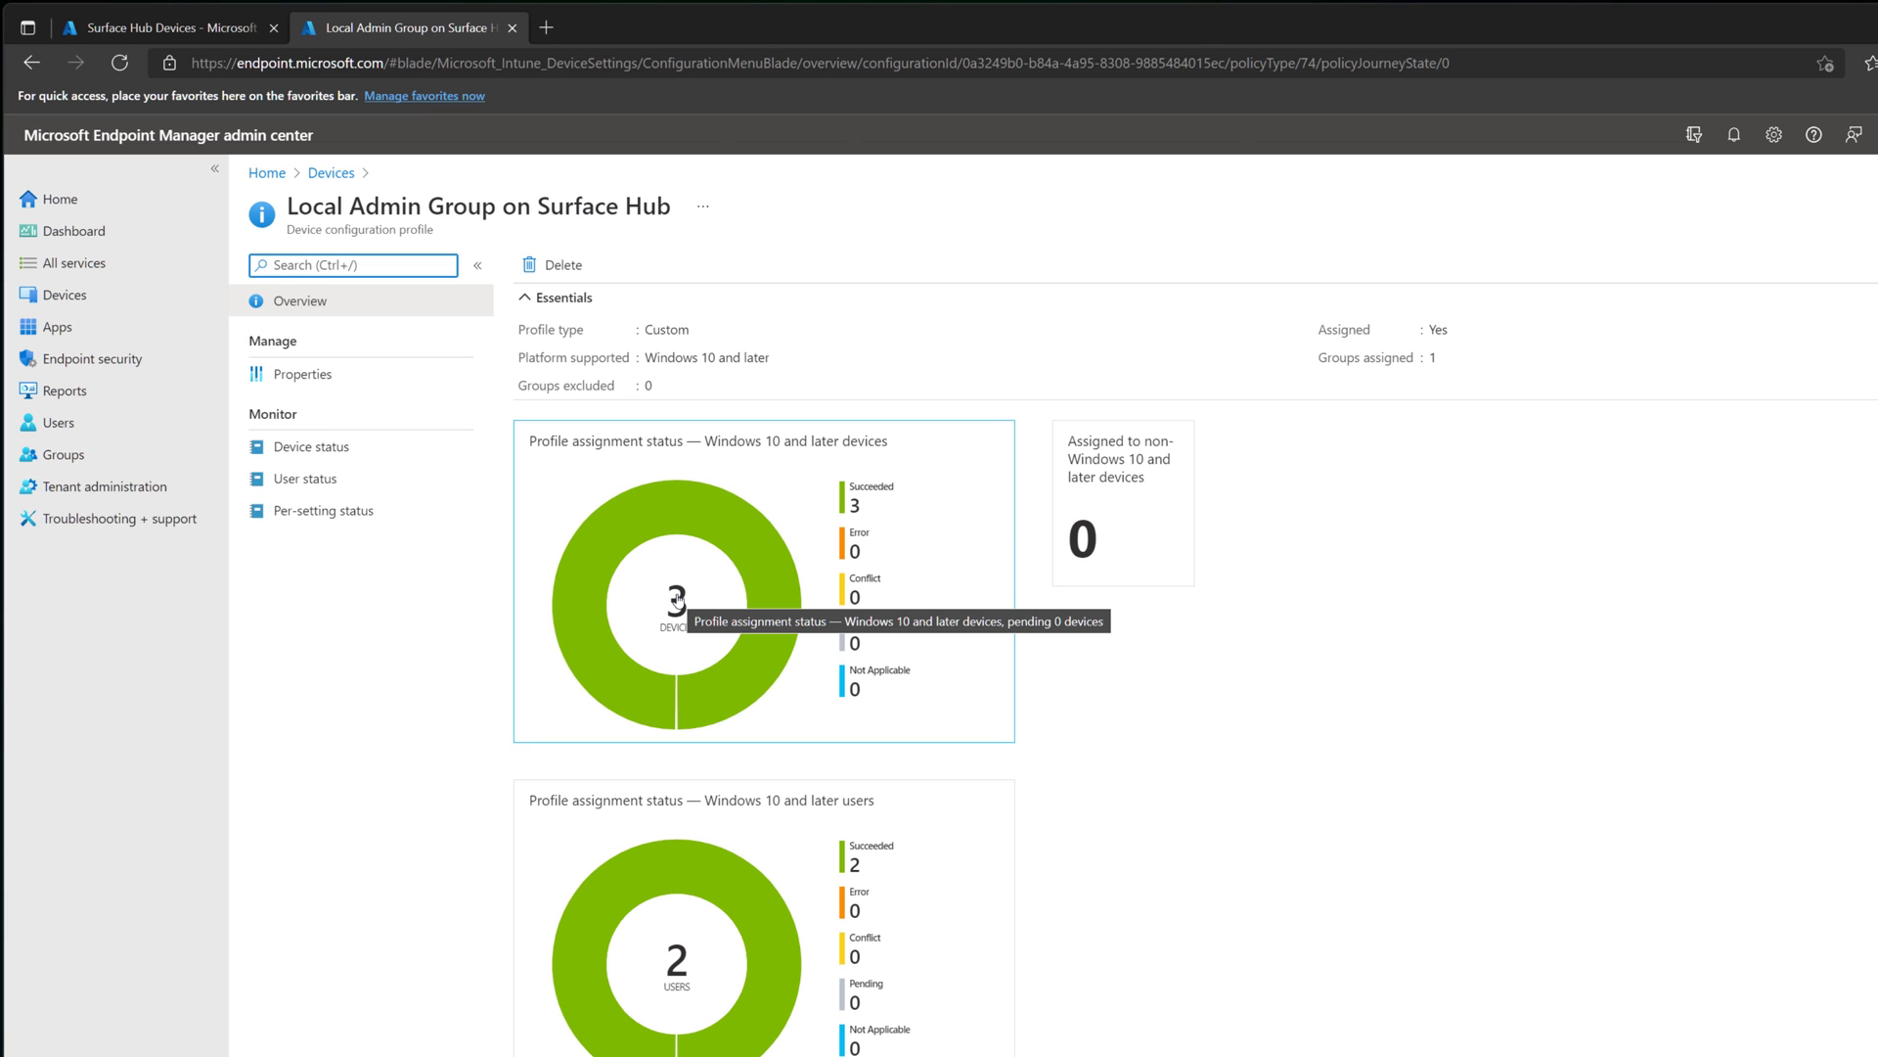
{"action": "left_click", "coordinate": [303, 375]}
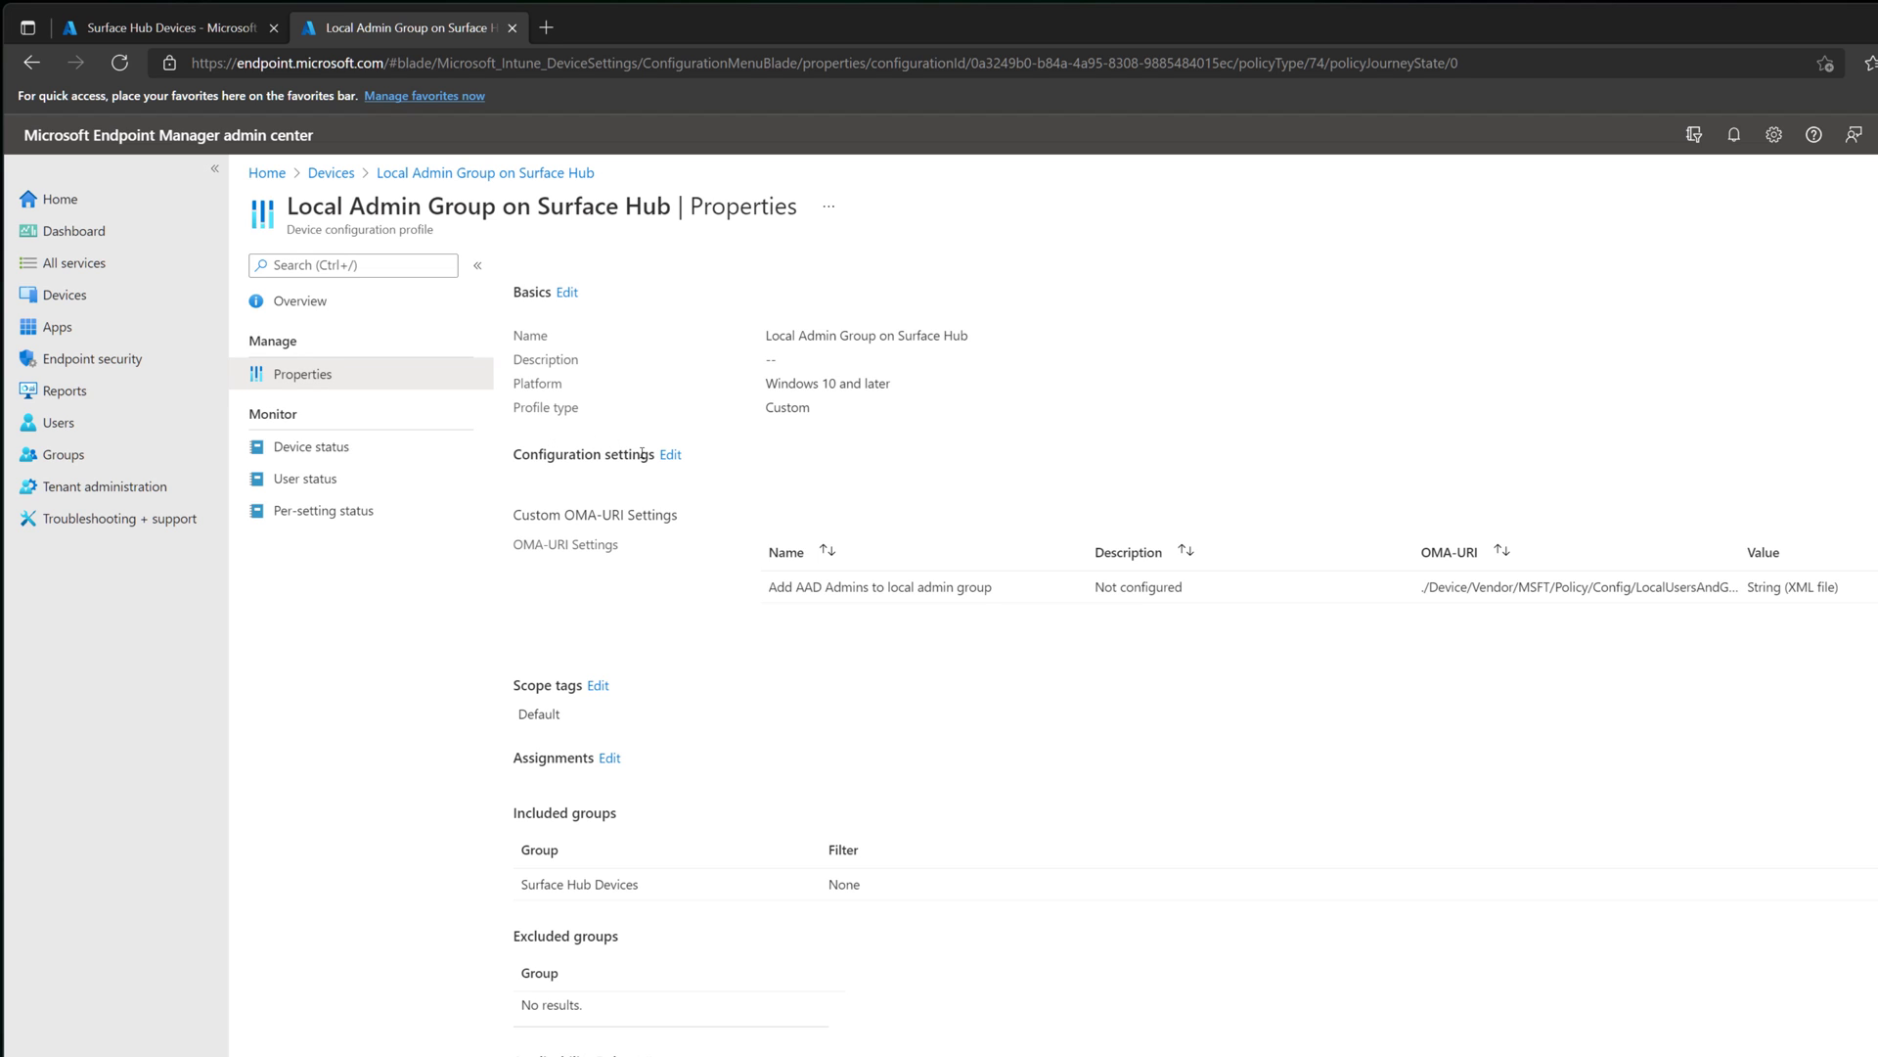
{"action": "left_click", "coordinate": [669, 456]}
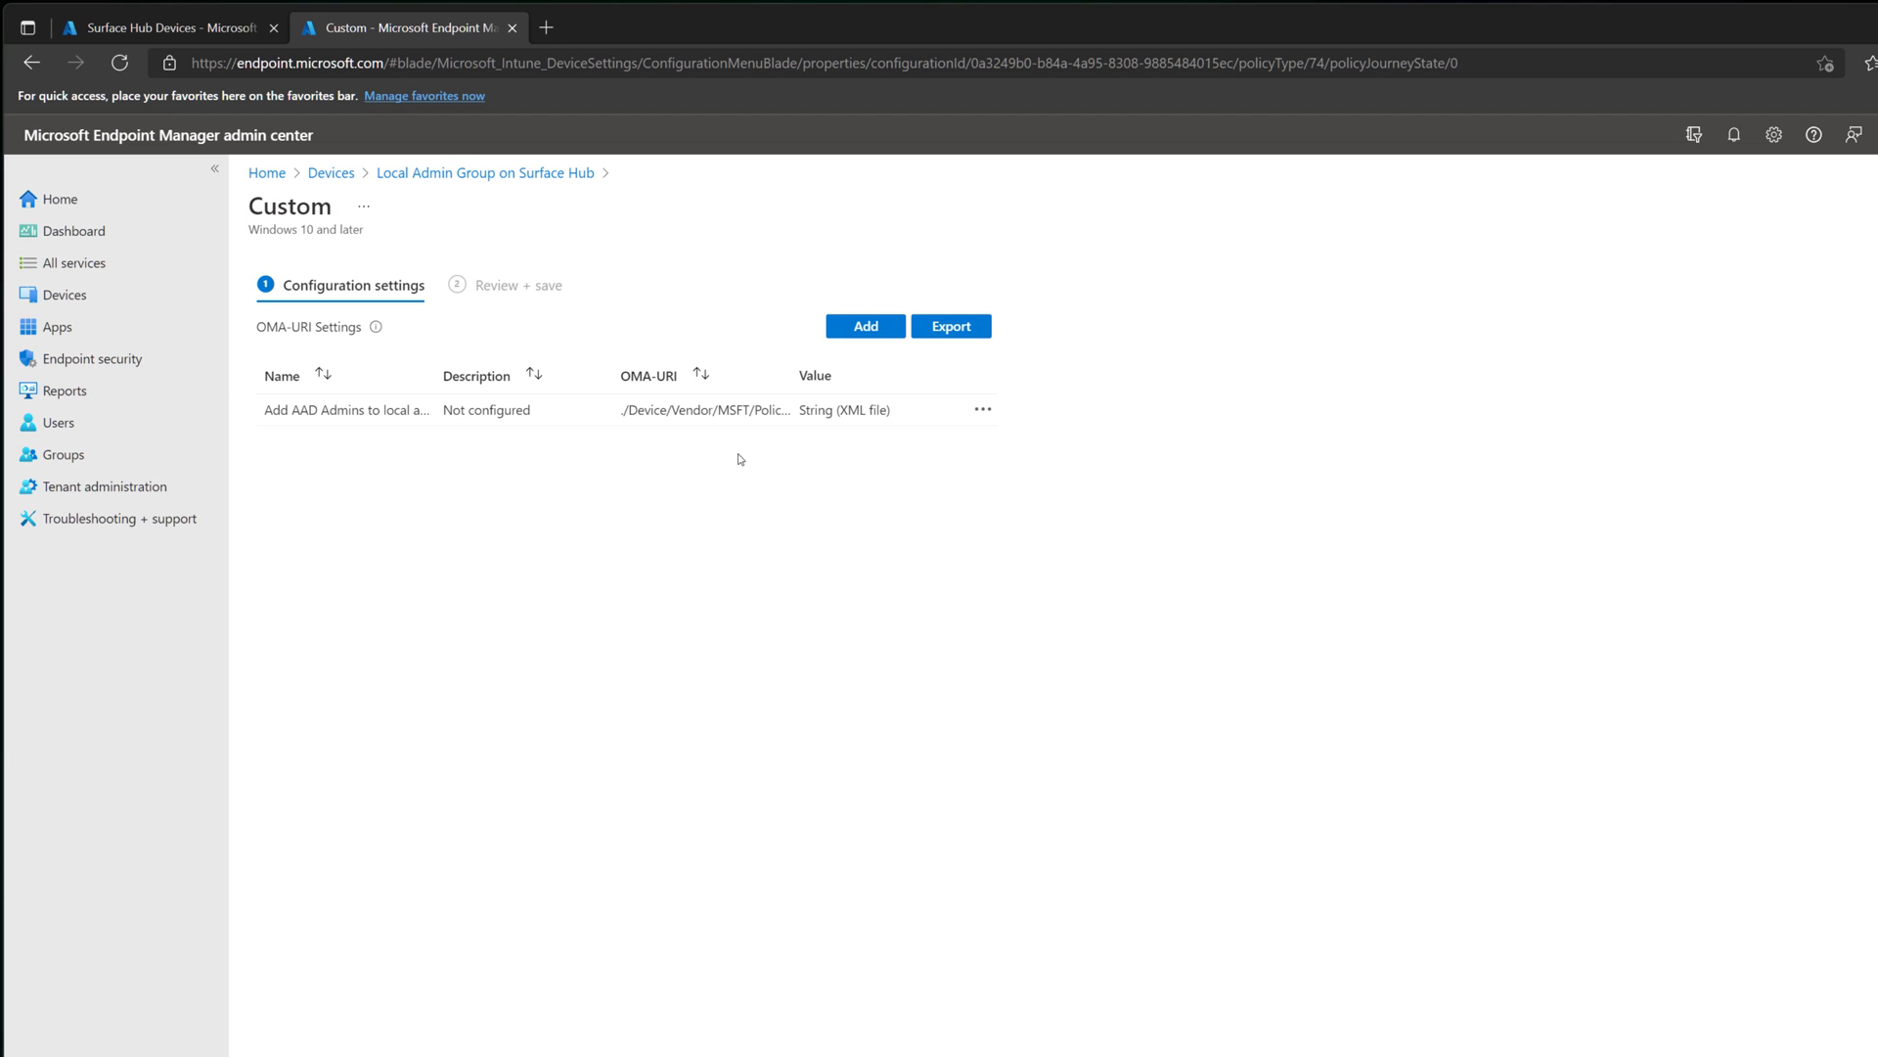
{"action": "left_click", "coordinate": [983, 409]}
{"action": "left_click", "coordinate": [1008, 428]}
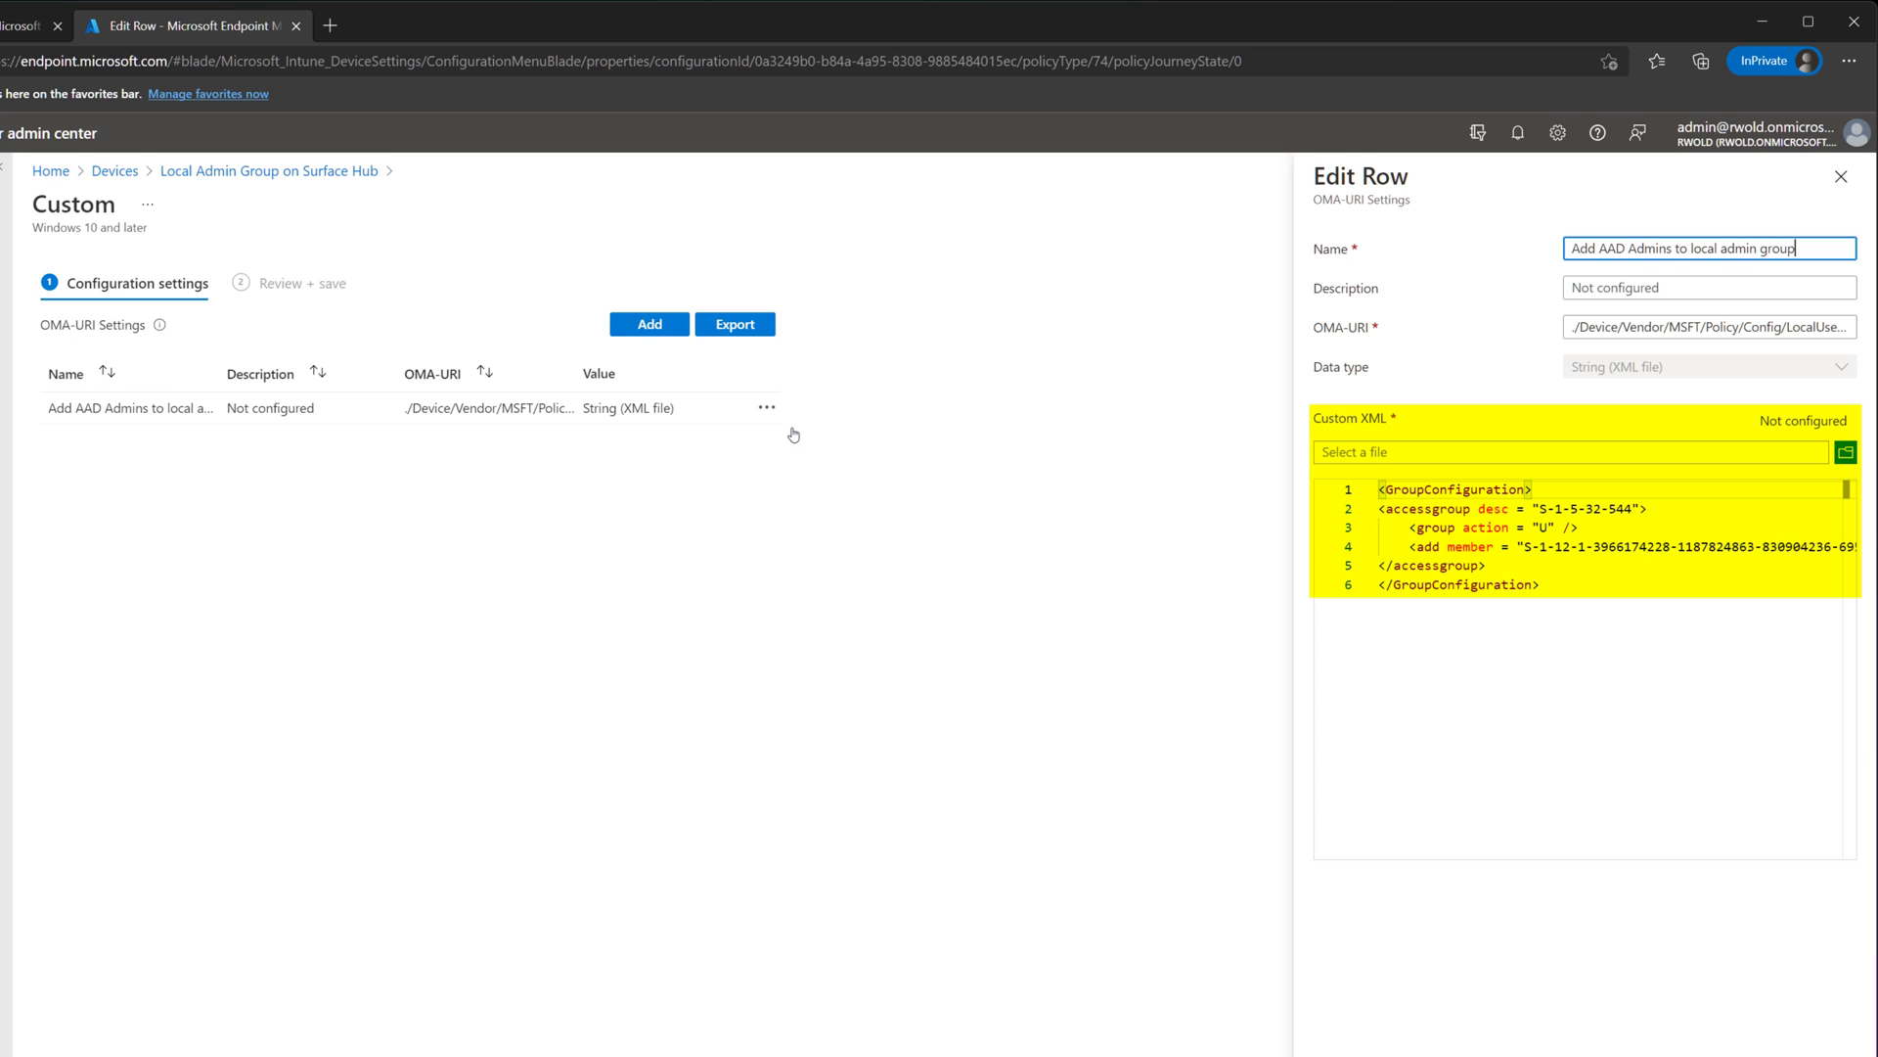
{"action": "left_click", "coordinate": [1531, 548]}
{"action": "left_click_drag", "start_coordinate": [1536, 547], "coordinate": [1865, 550]}
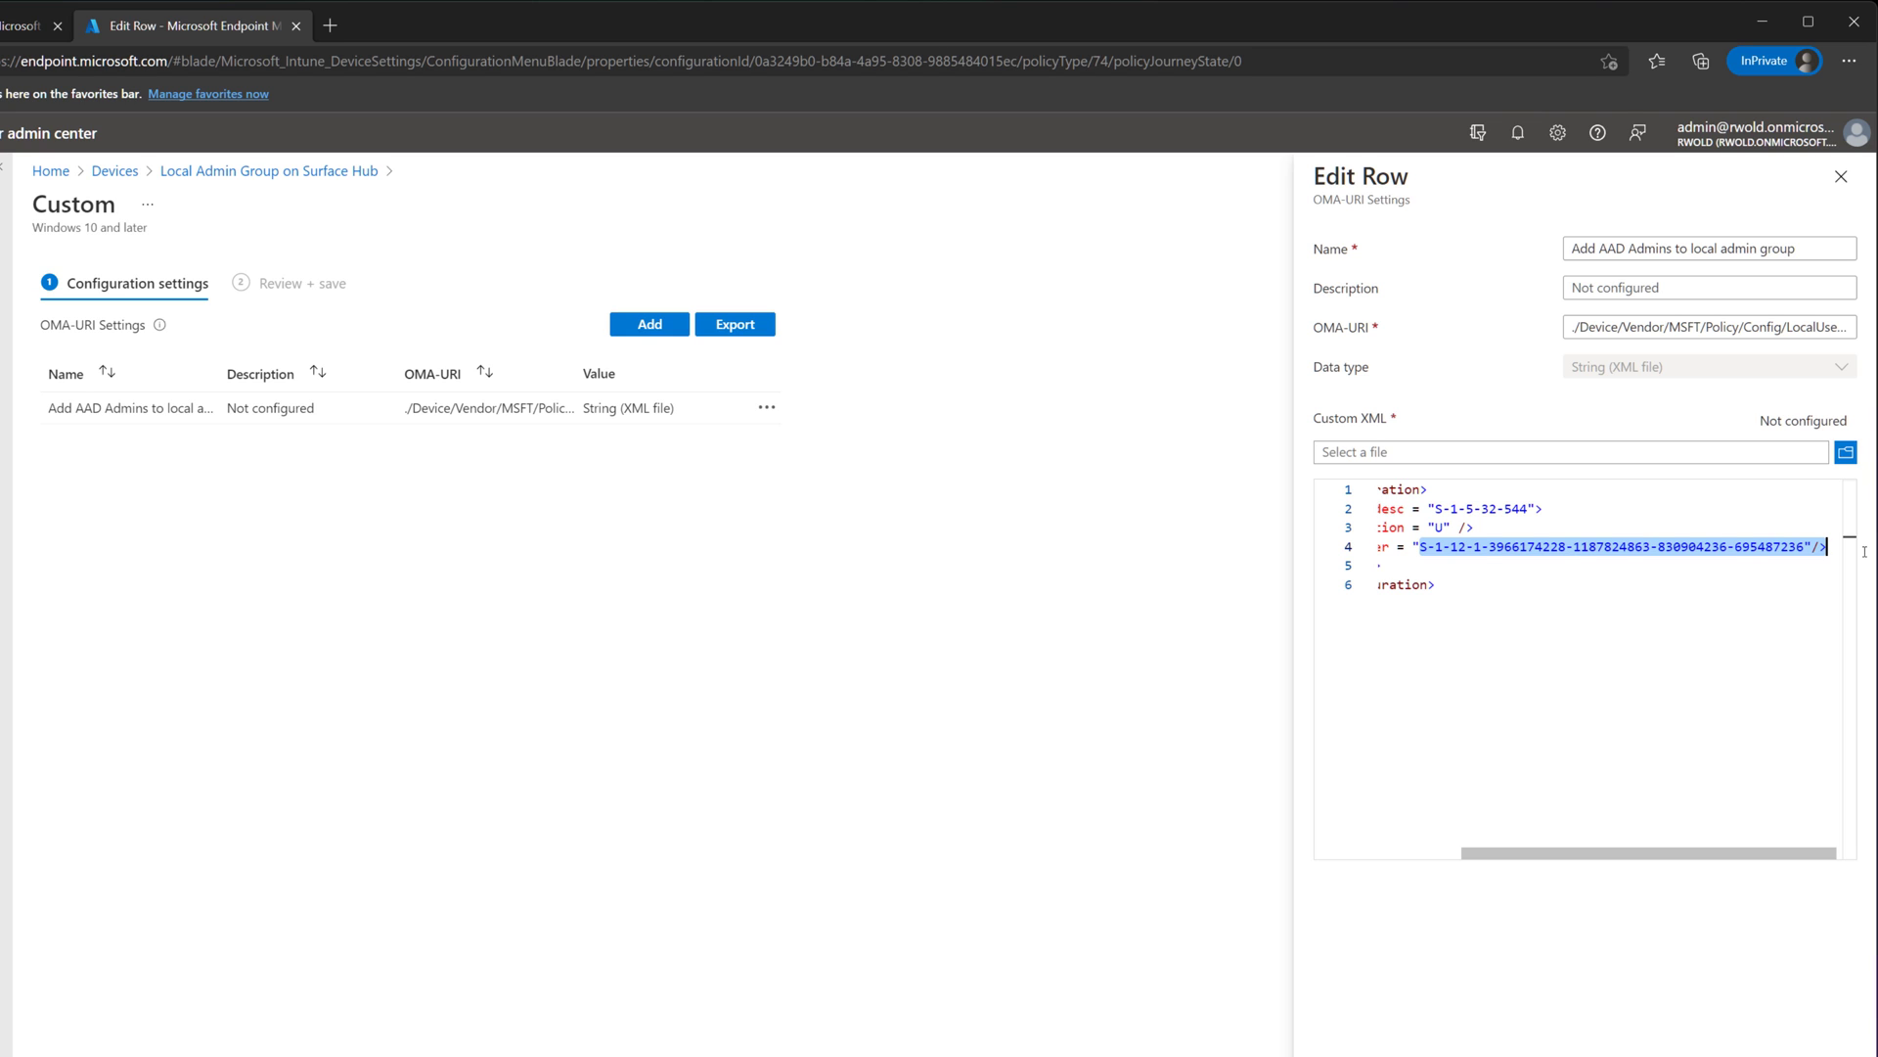
{"action": "left_click", "coordinate": [1707, 674]}
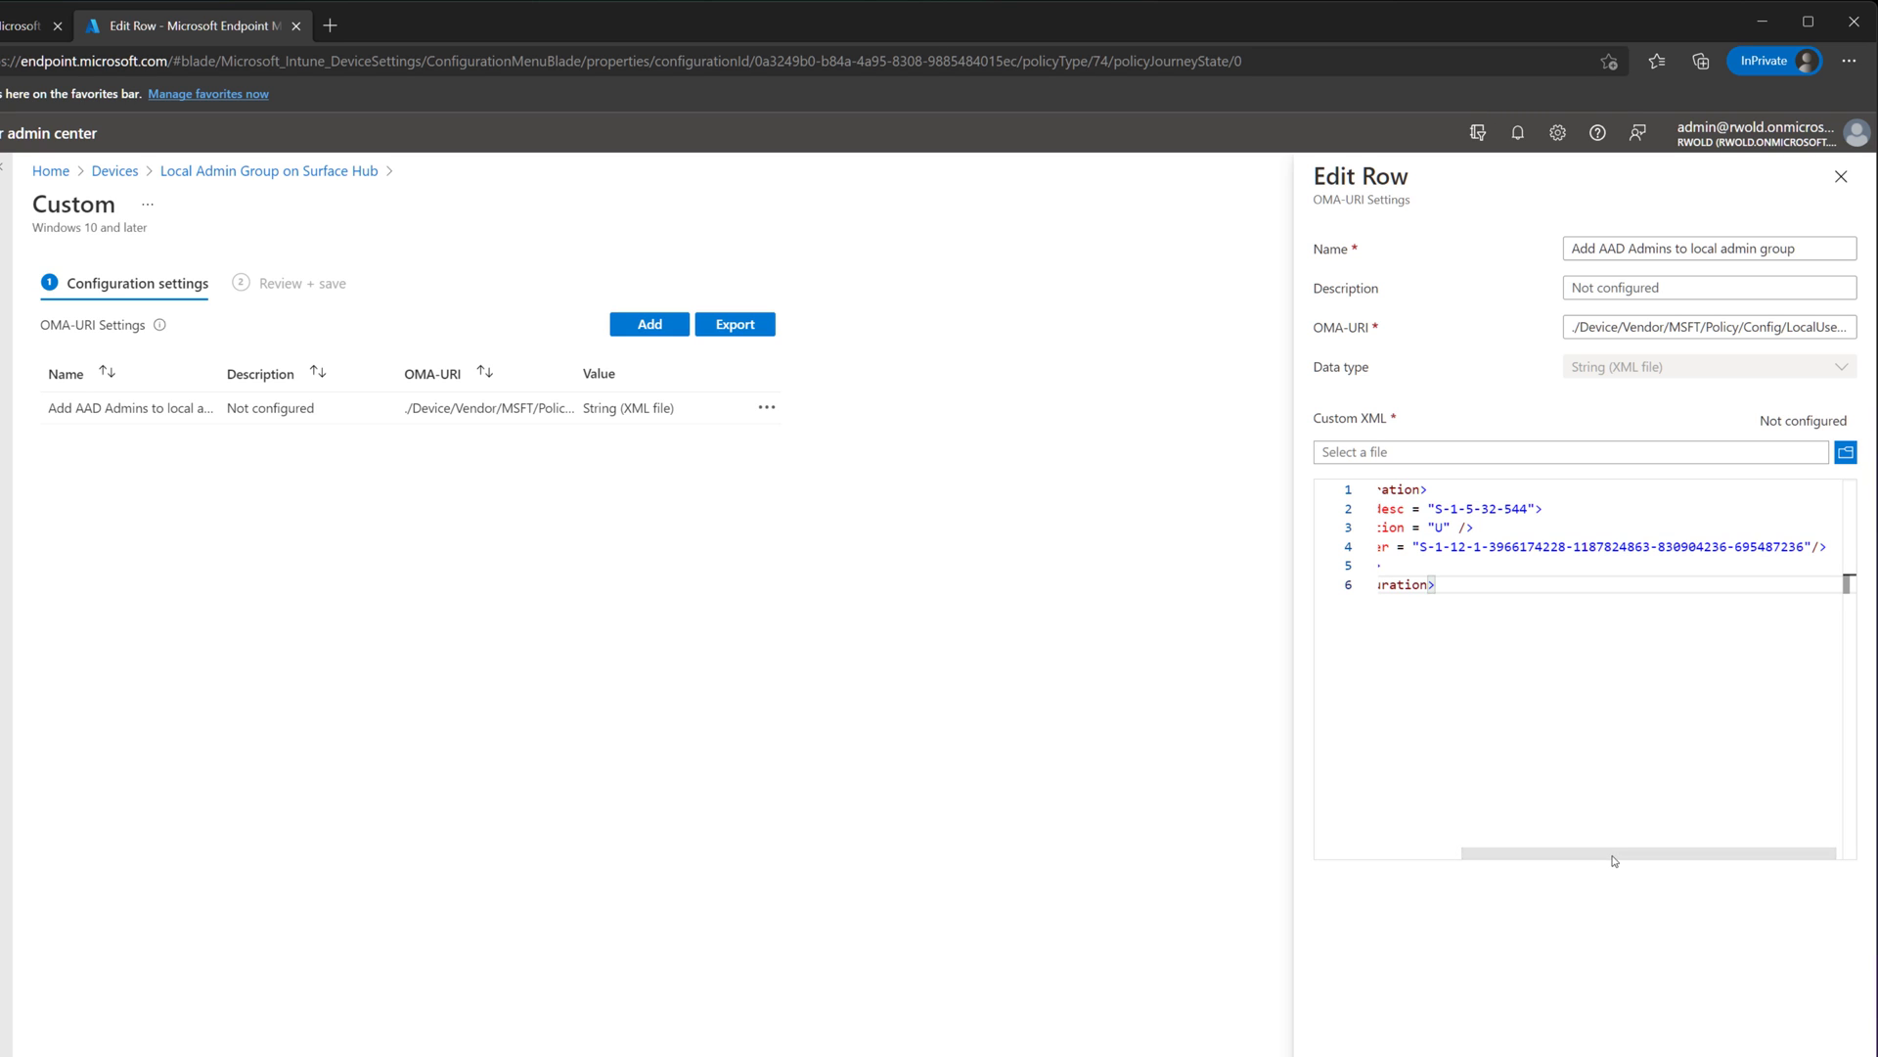
{"action": "key", "text": "shift+Tab"}
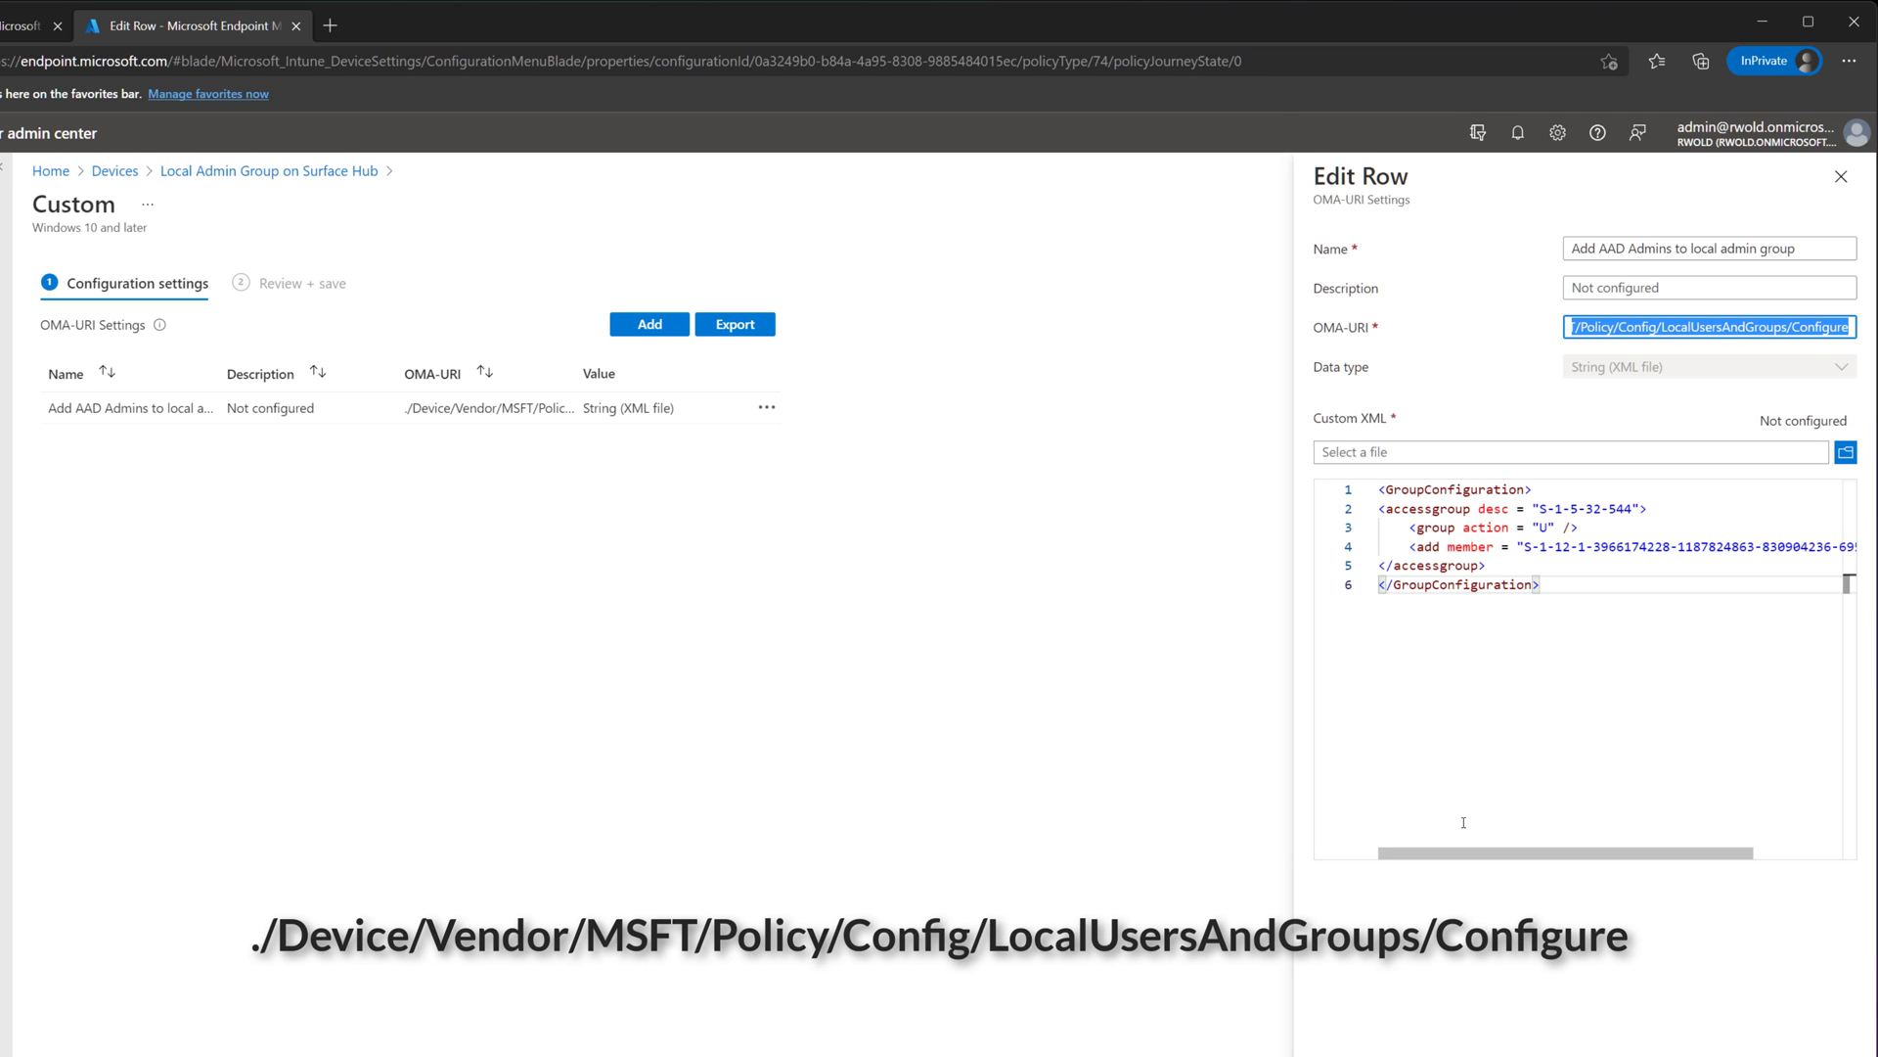
{"action": "left_click", "coordinate": [1464, 822]}
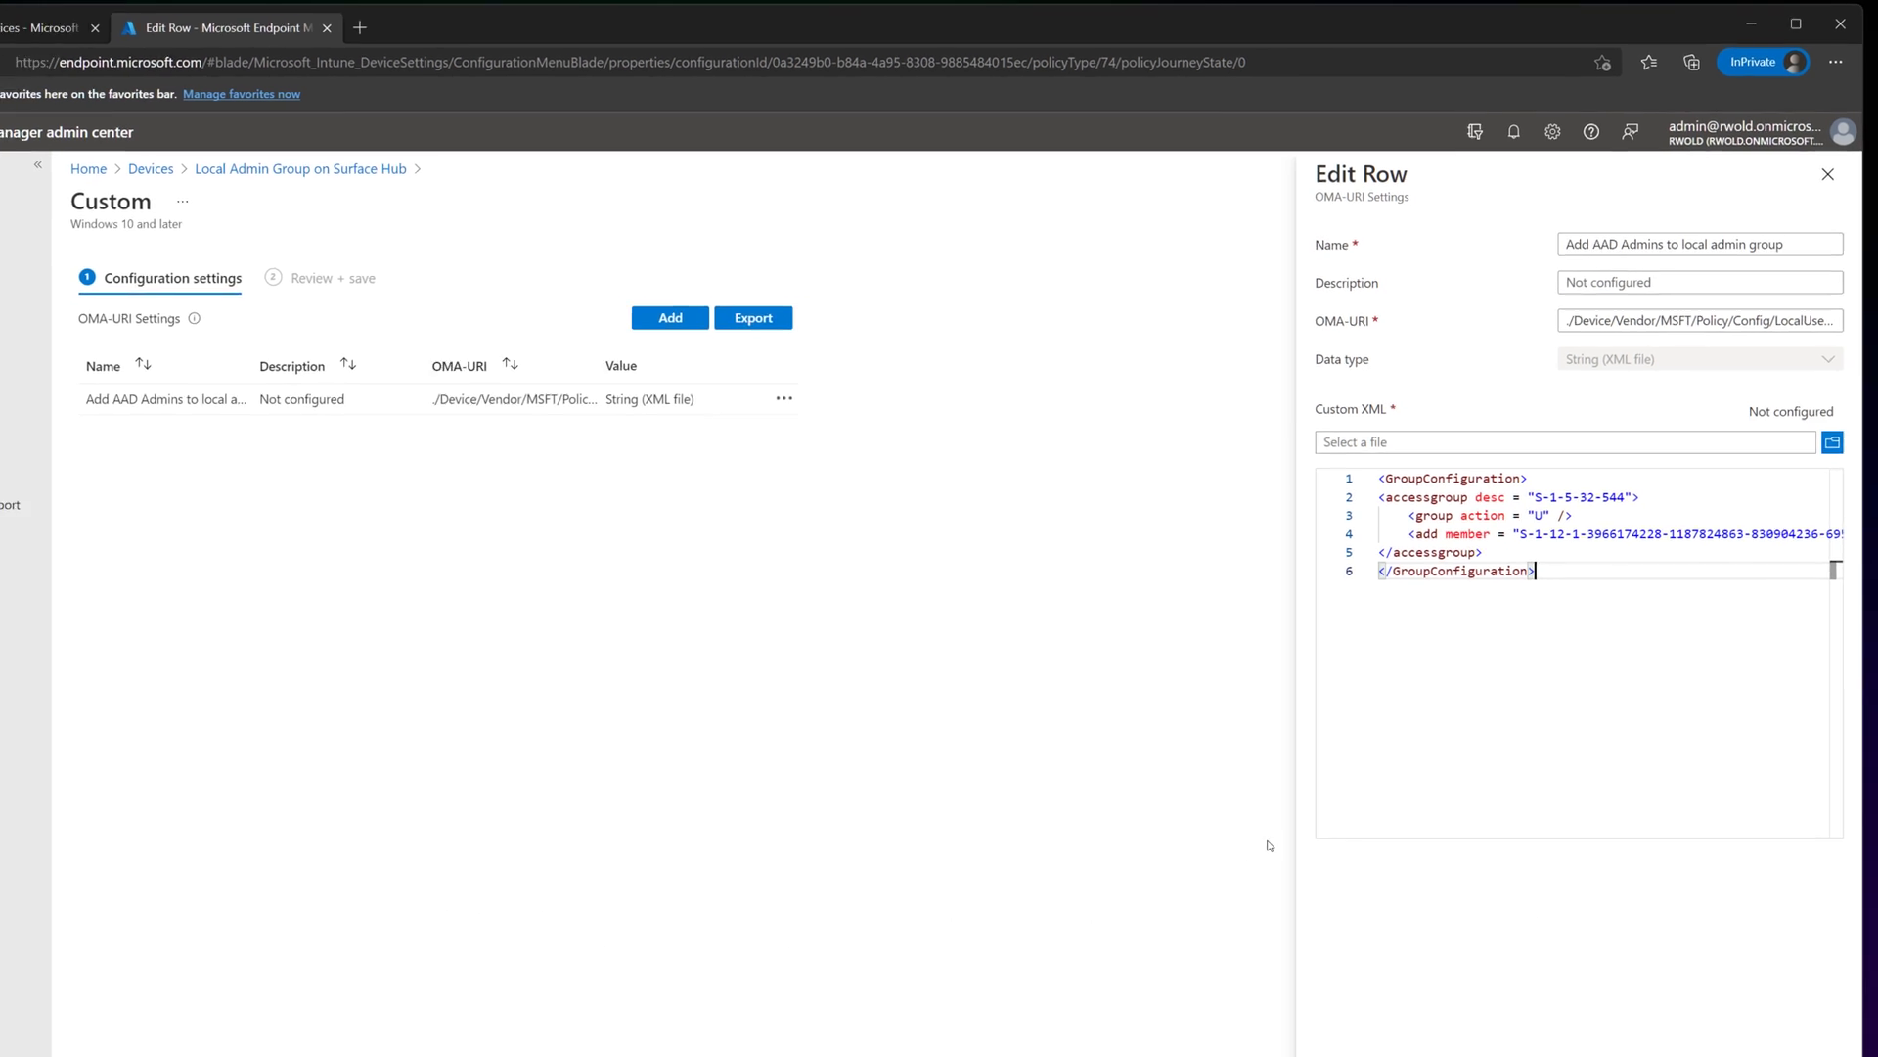
Cancel the OMA-URI setting editor and the configuration settings without saving changes.
{"action": "left_click", "coordinate": [1419, 1012]}
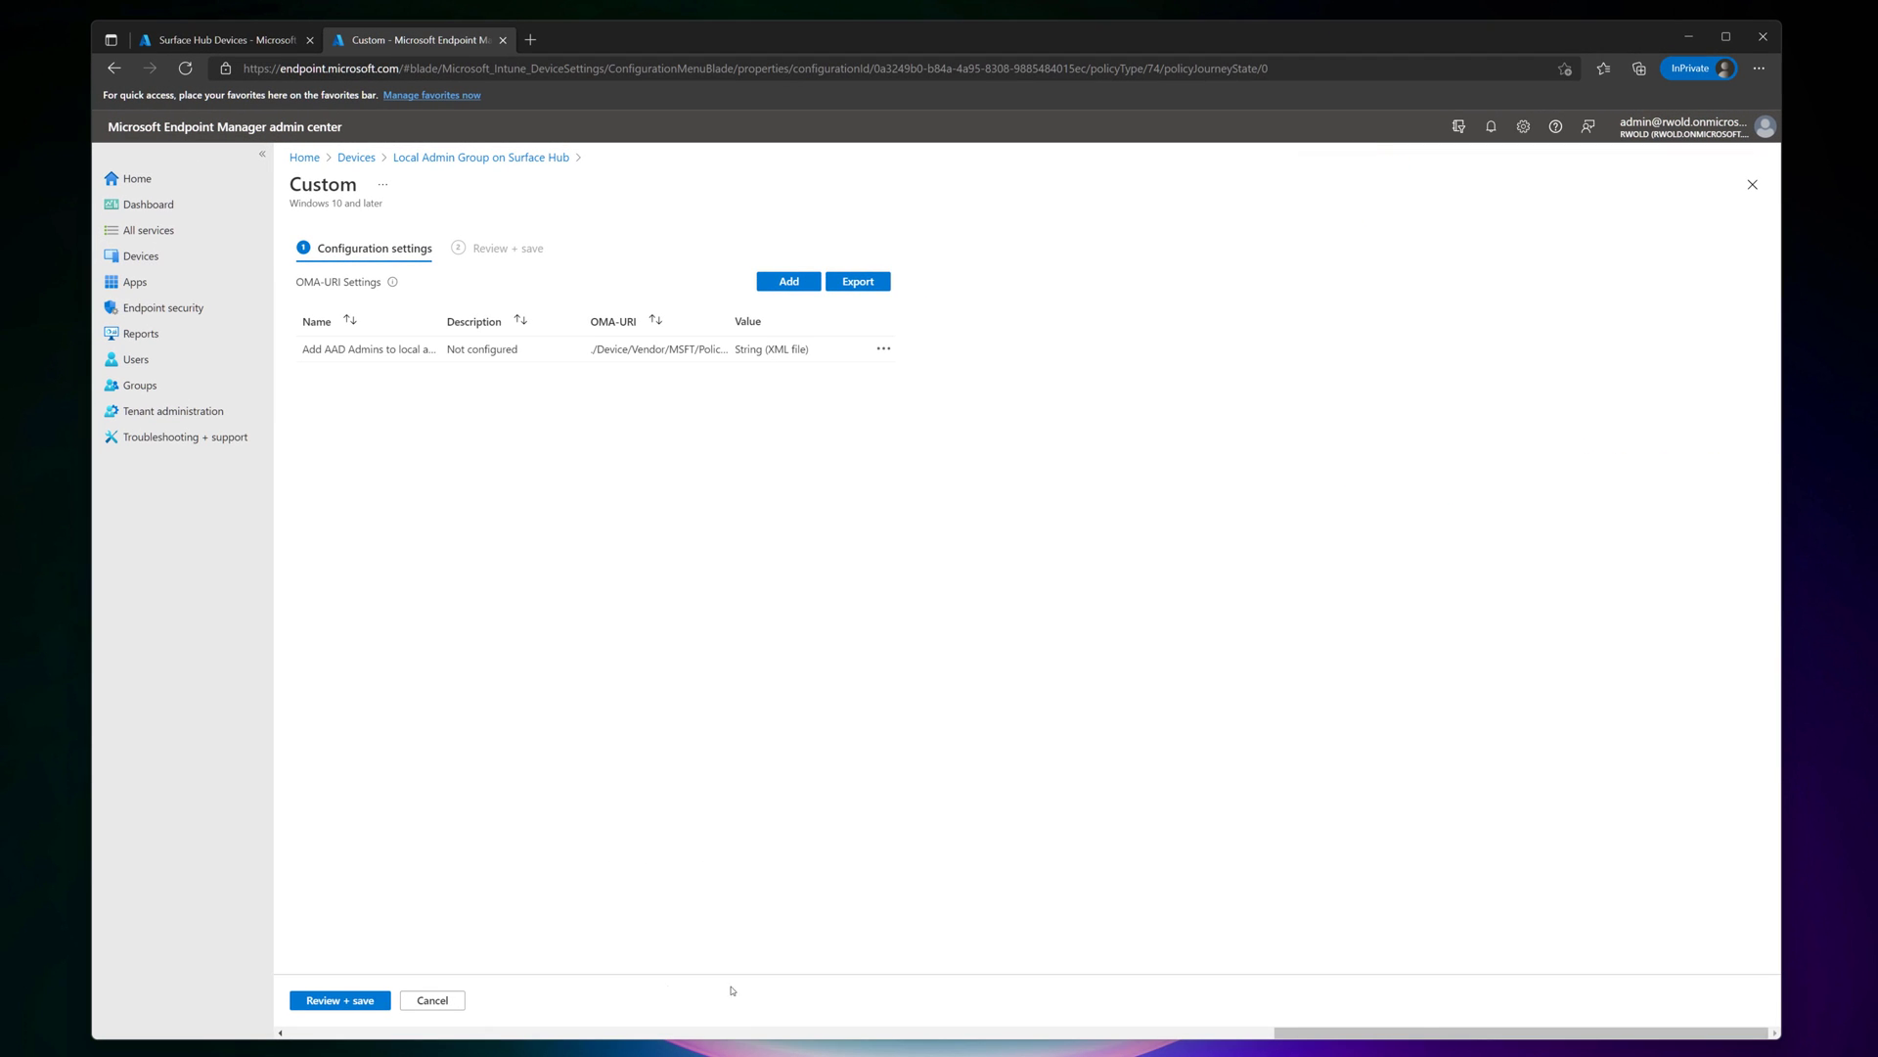
{"action": "left_click", "coordinate": [433, 1000]}
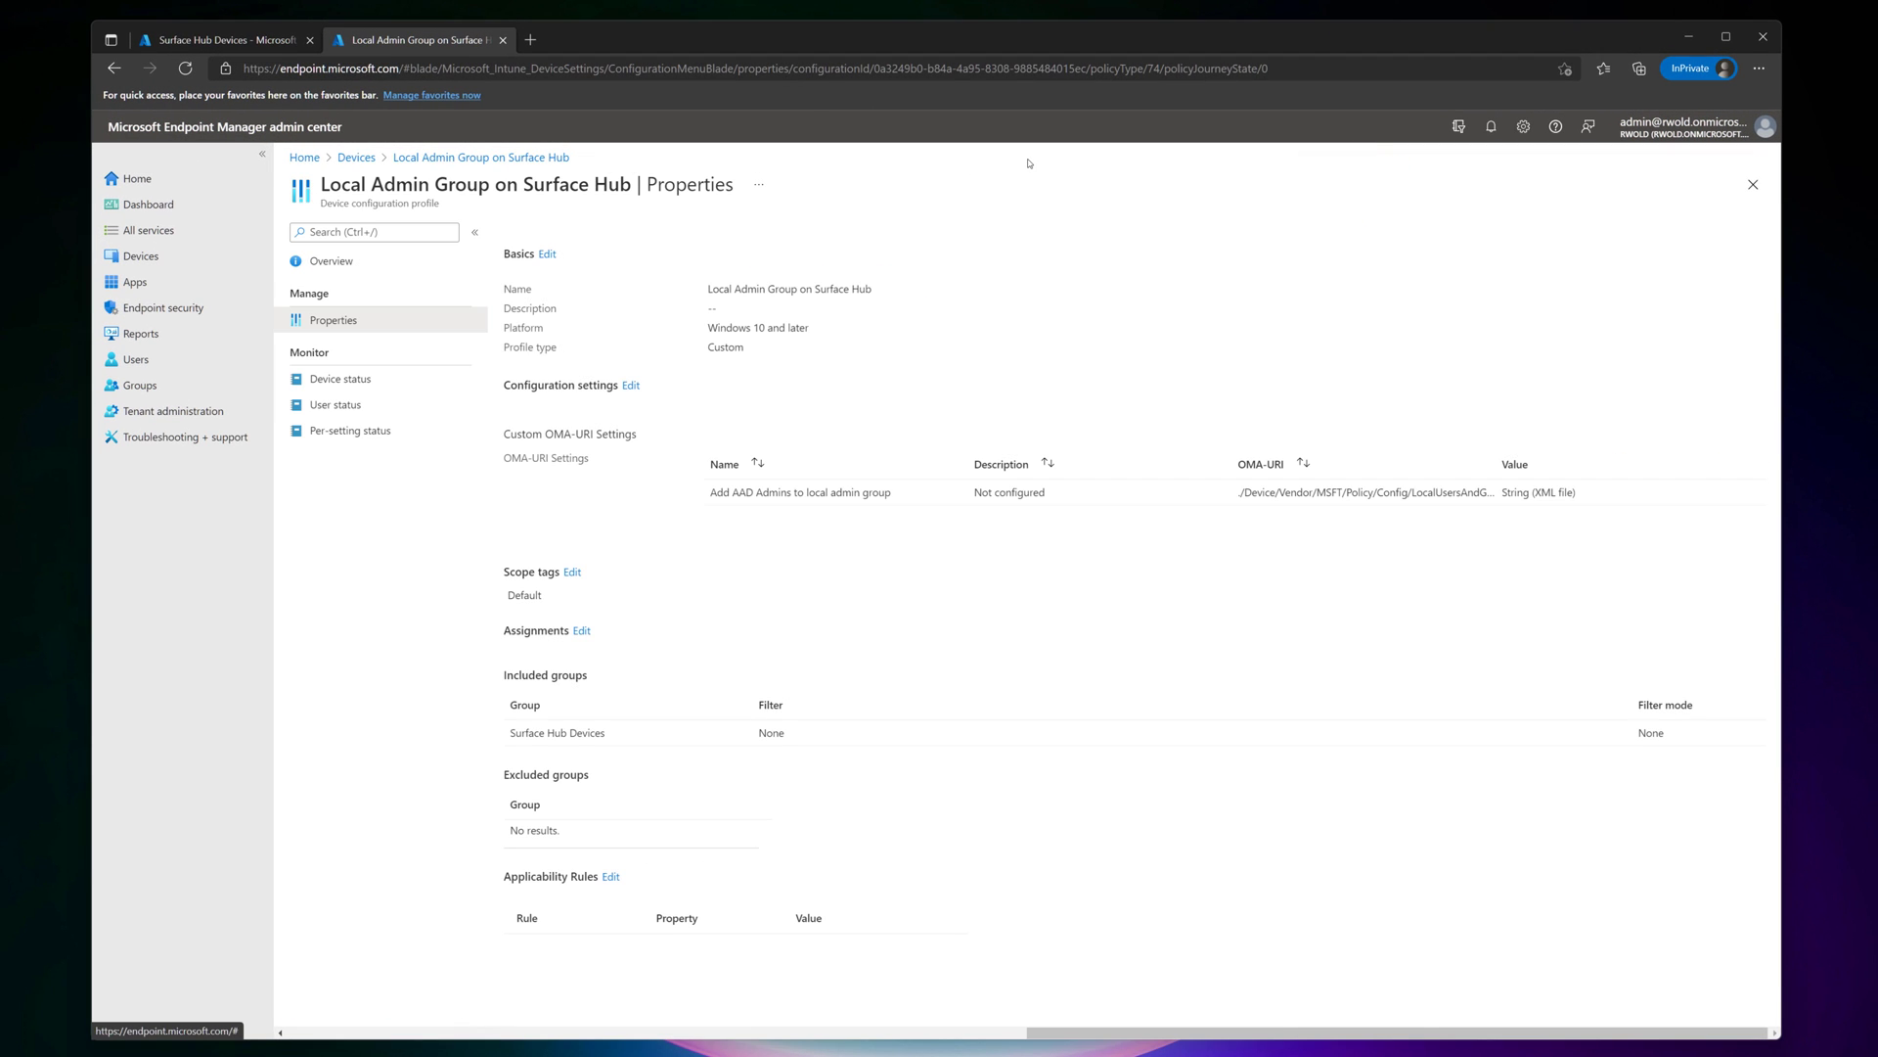